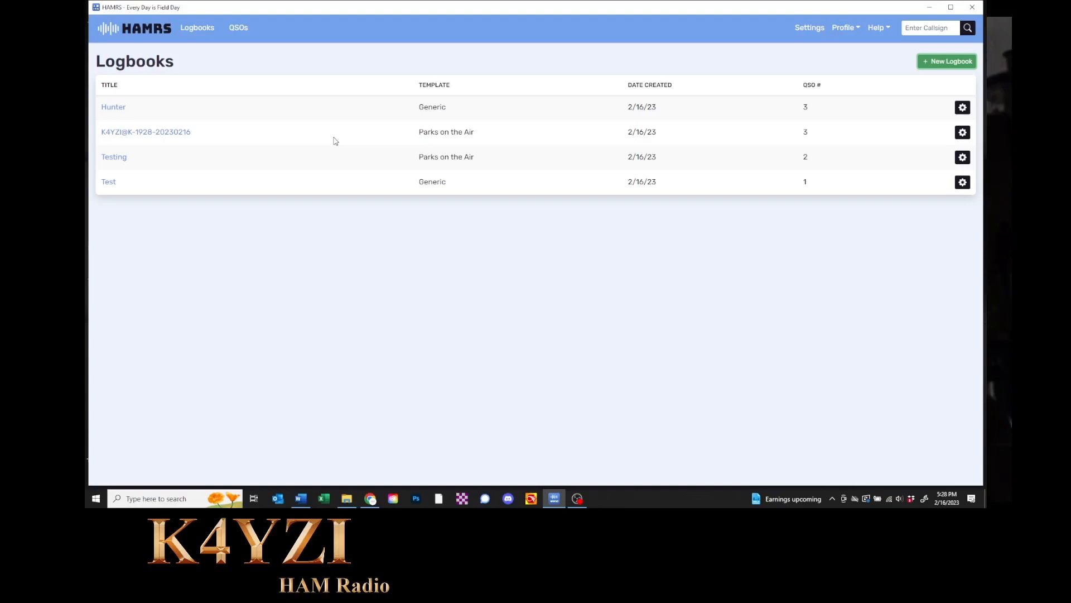
Step: Turn on Expanded Mode in the application settings and return to the logbook list
click(818, 32)
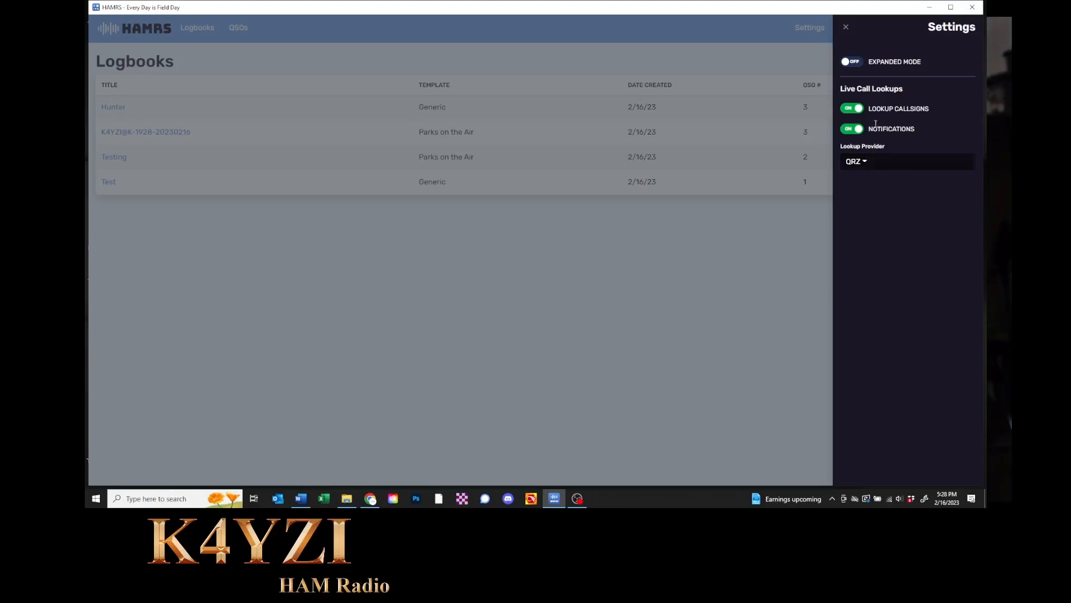
click(862, 64)
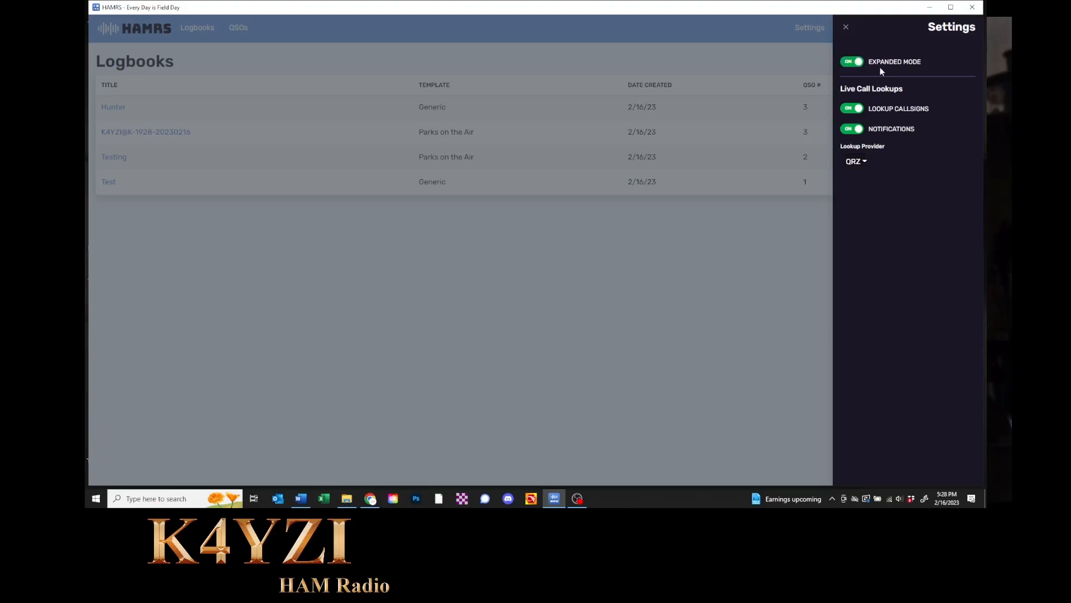
click(846, 28)
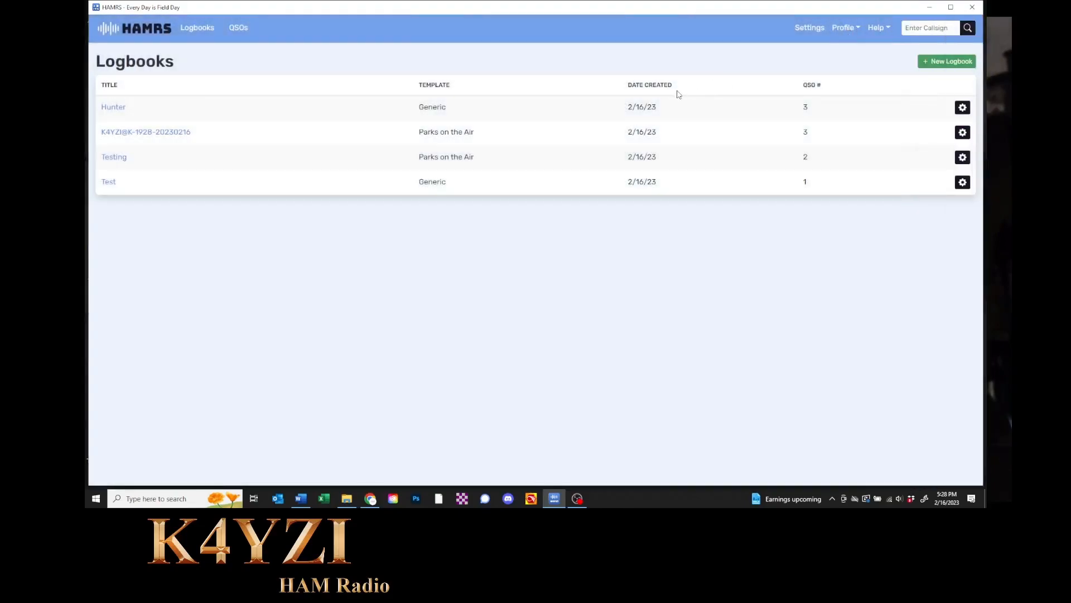
Step: Create a new logbook titled "Test" with the Parks on the Air template and look over its entry fields
click(937, 64)
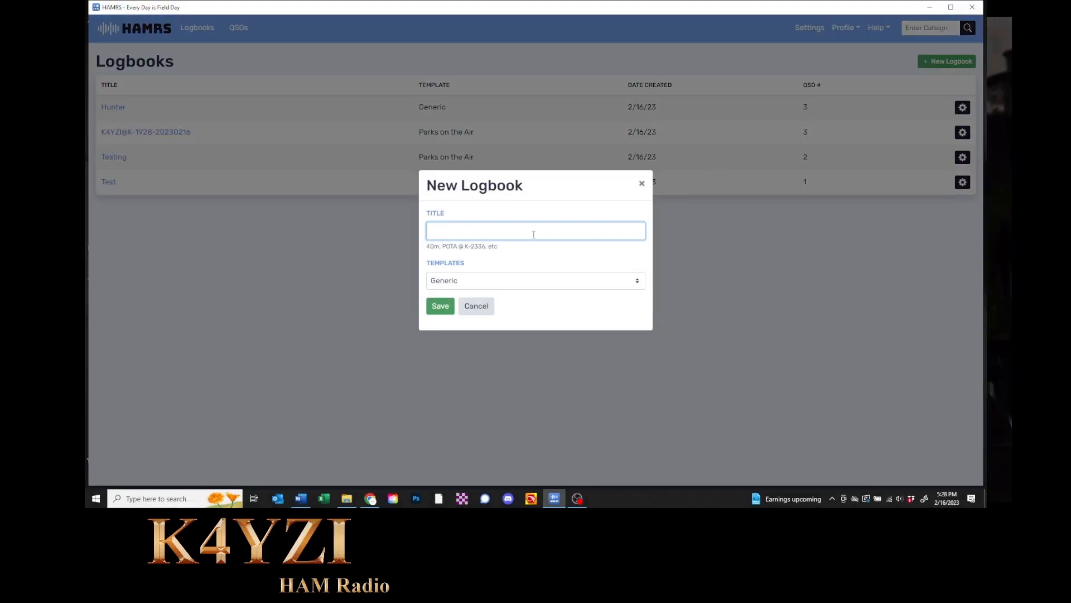
text(Test)
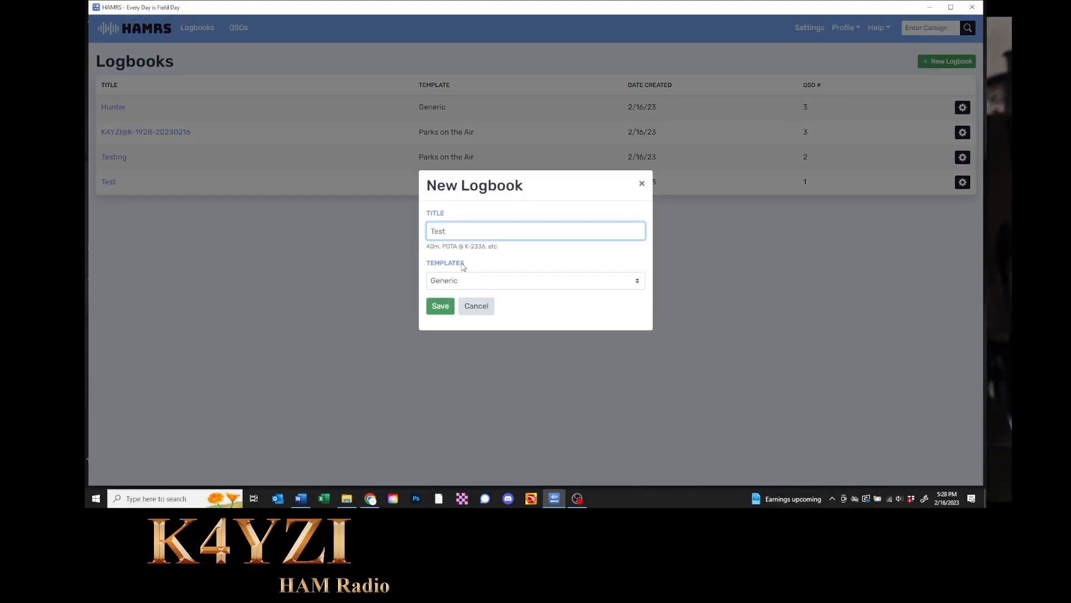
click(460, 280)
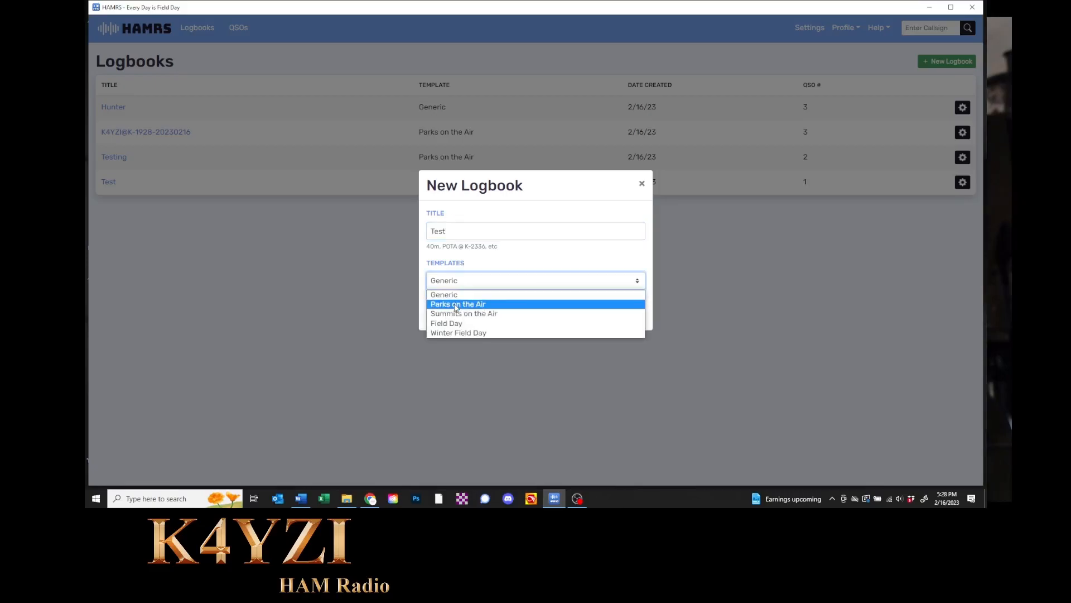
click(456, 306)
click(456, 307)
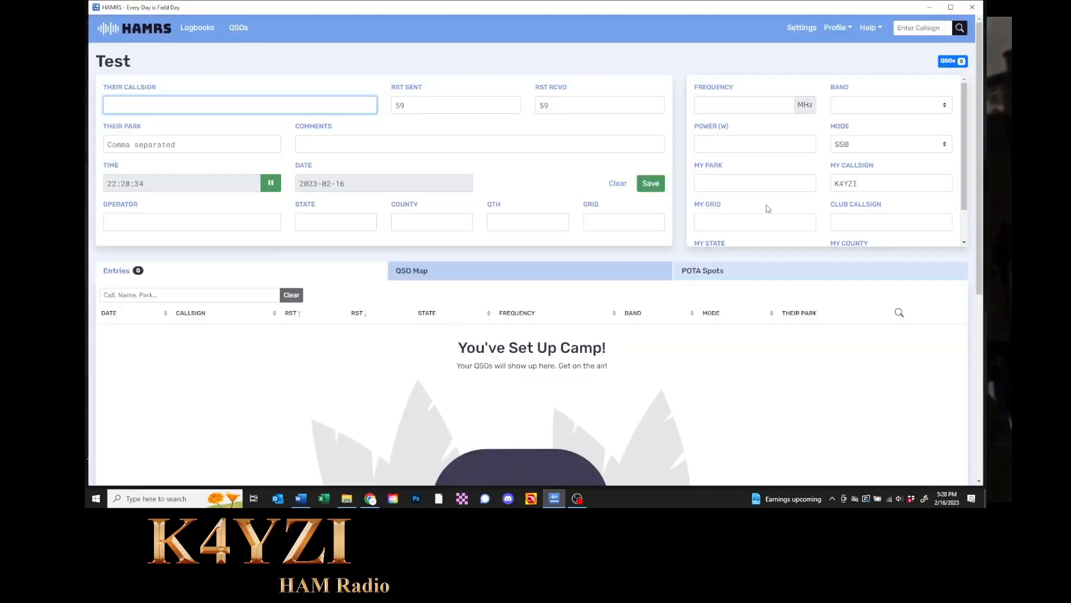
scroll(761, 213, down, 1)
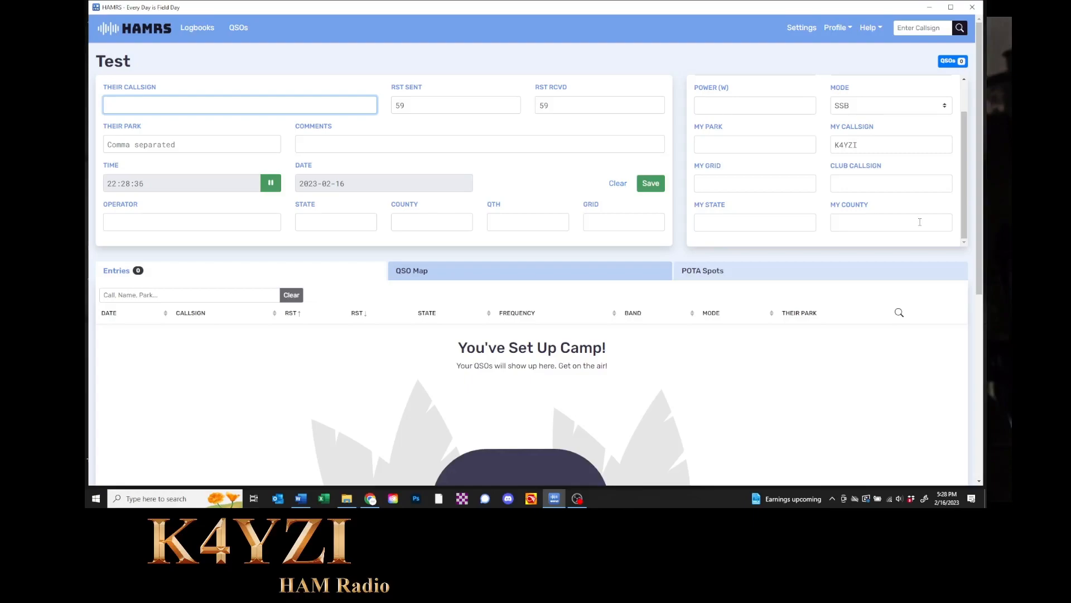
scroll(770, 145, up, 1)
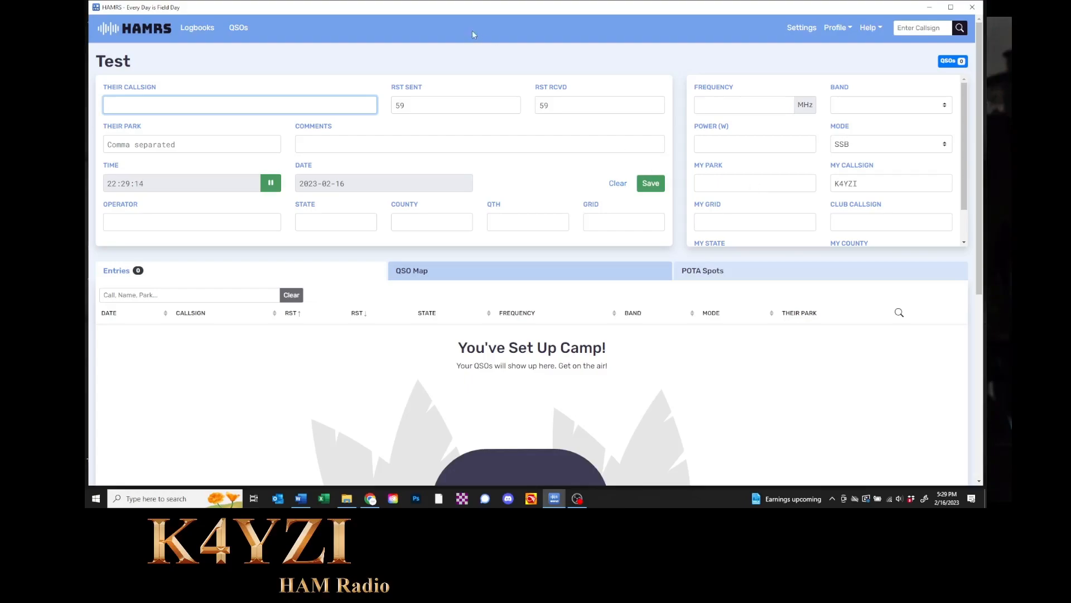
click(194, 29)
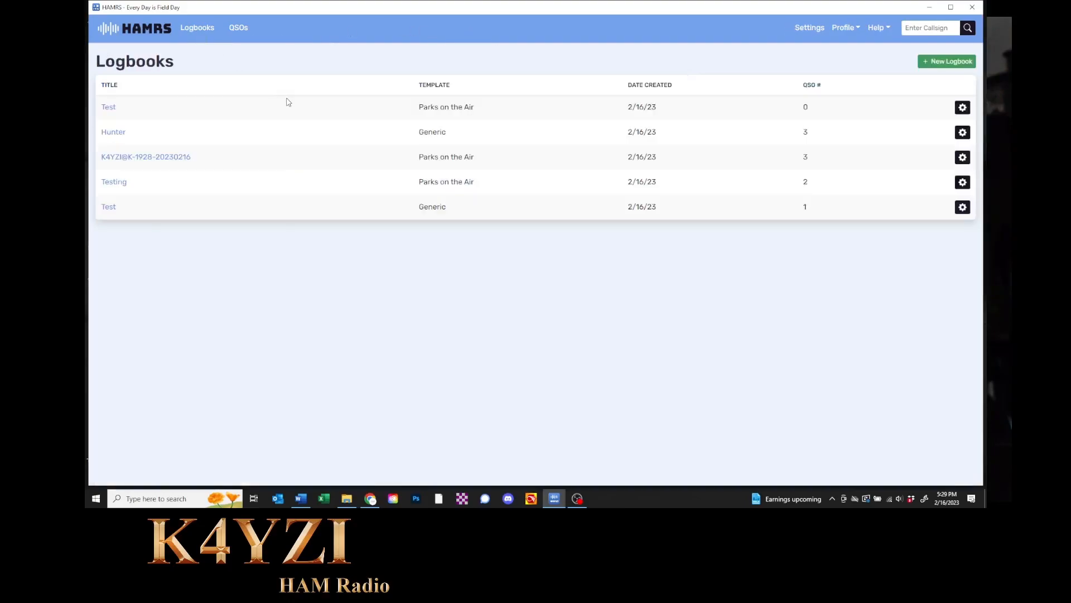
click(948, 62)
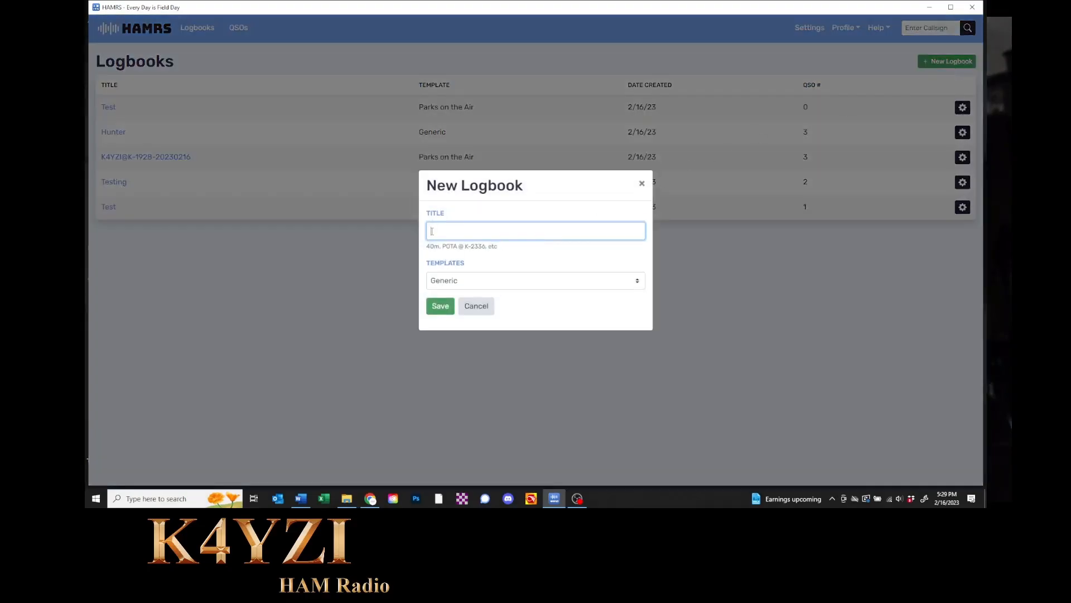
text(K4)
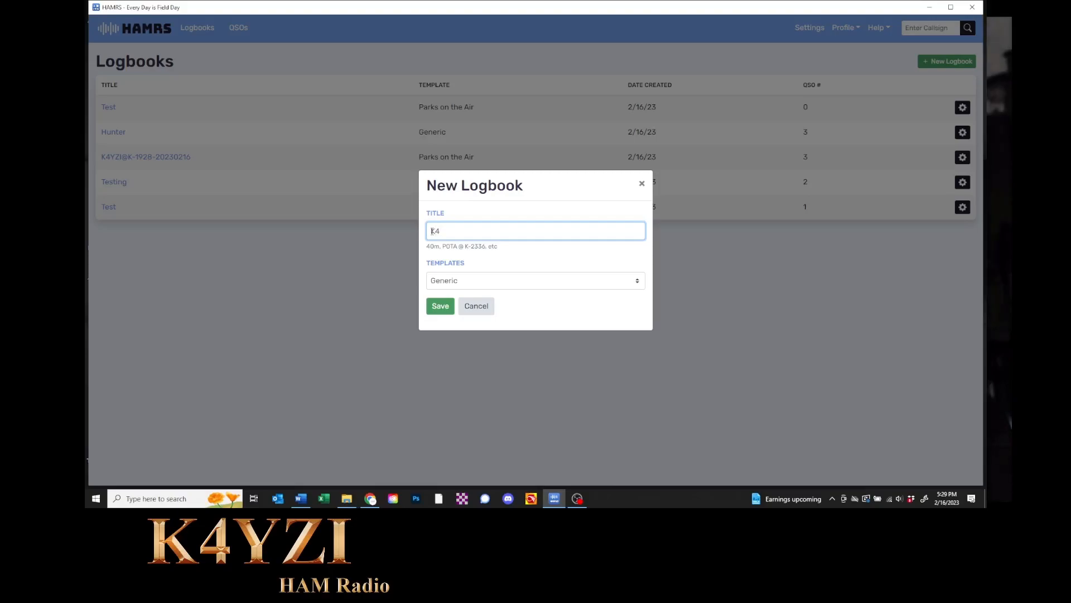
text(Y)
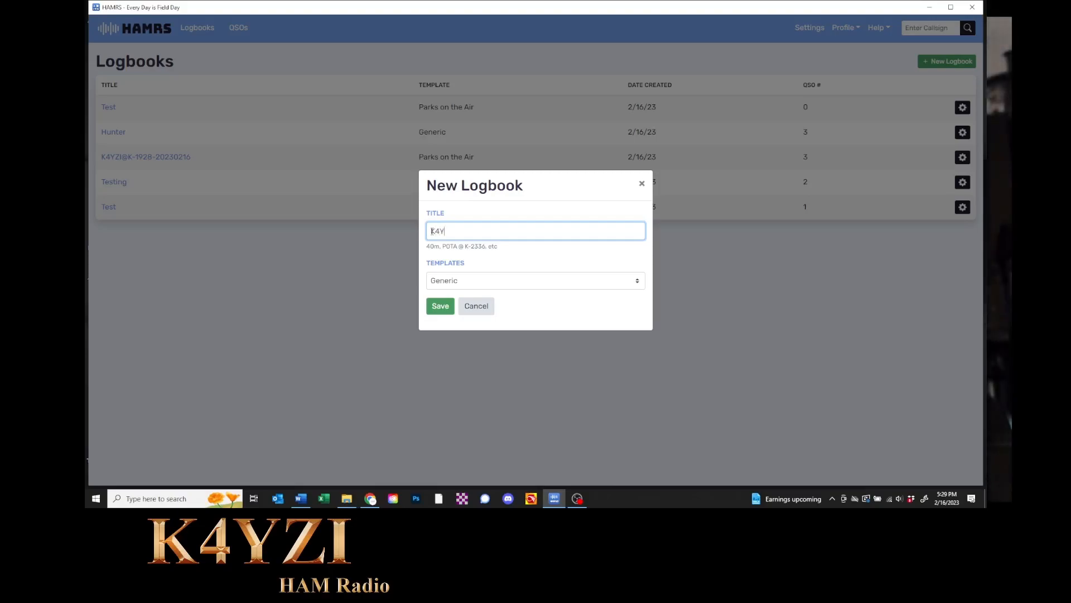
text(ZI@)
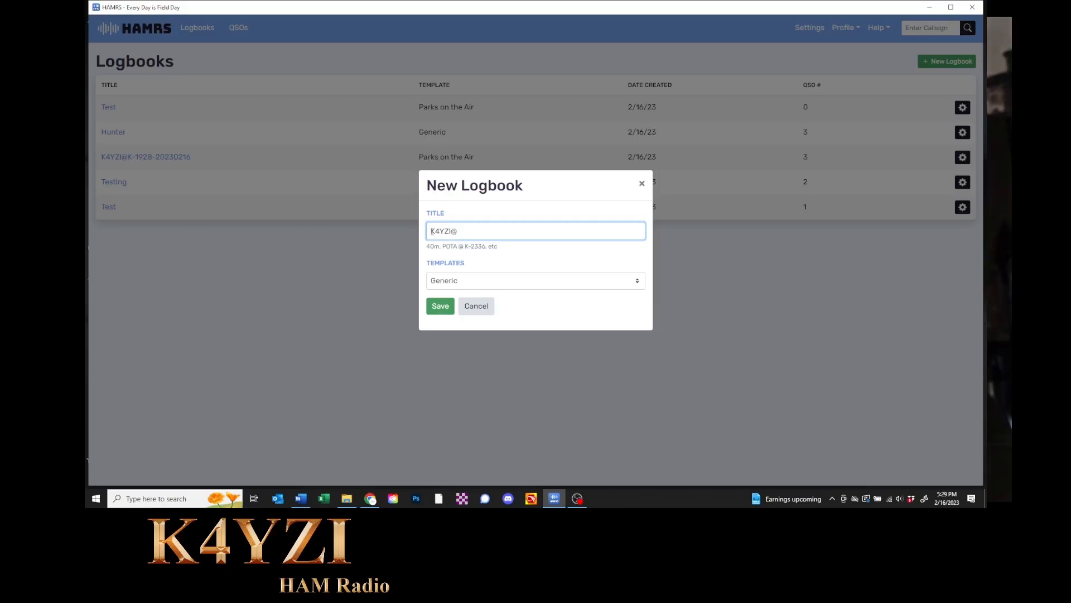
text(K-1928)
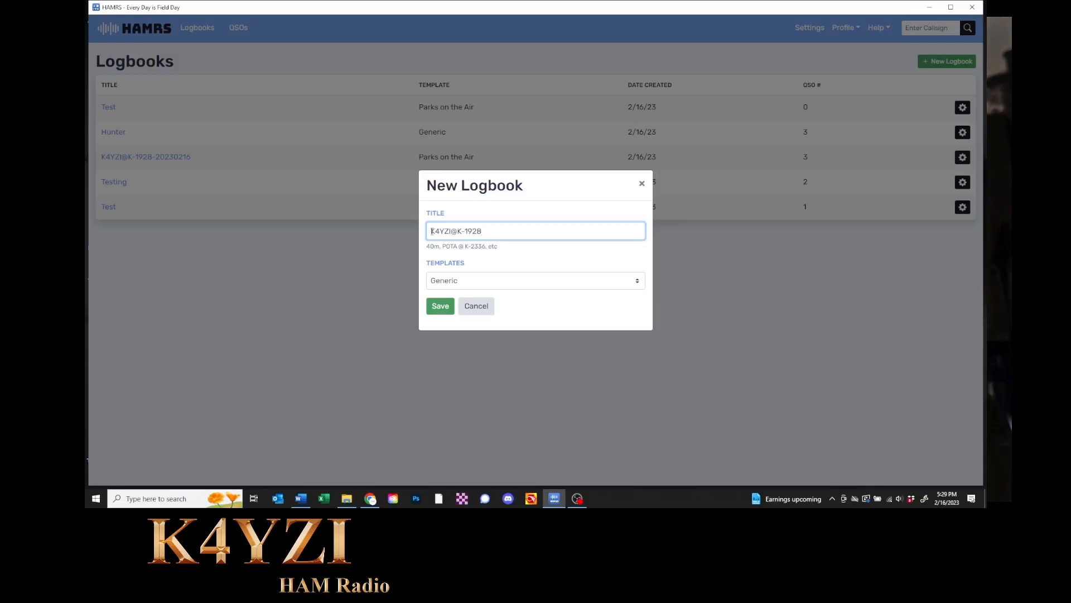
text(-2023)
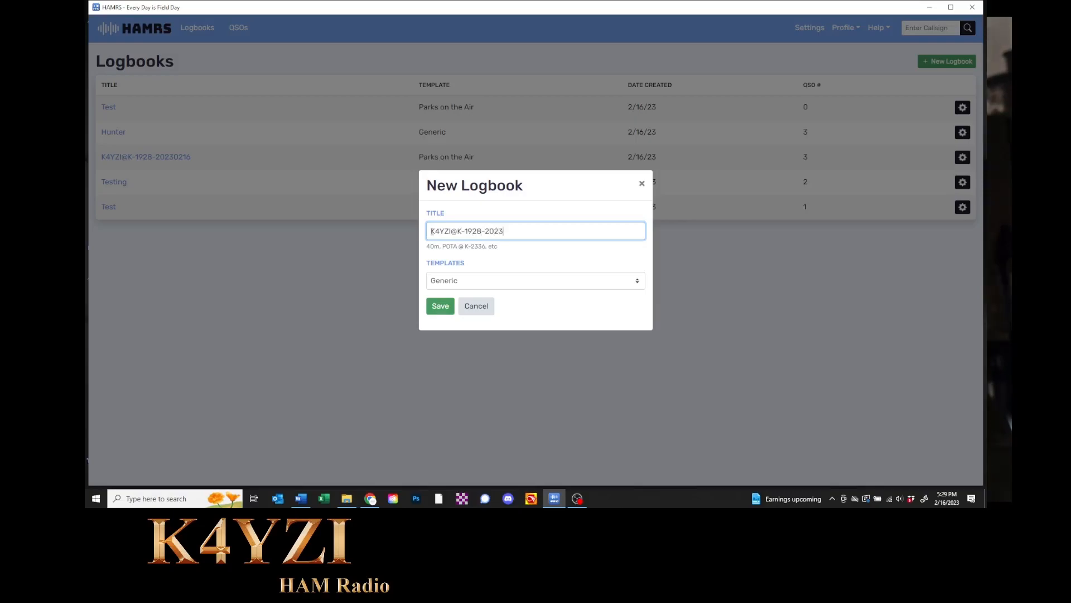
text(0216)
click(440, 282)
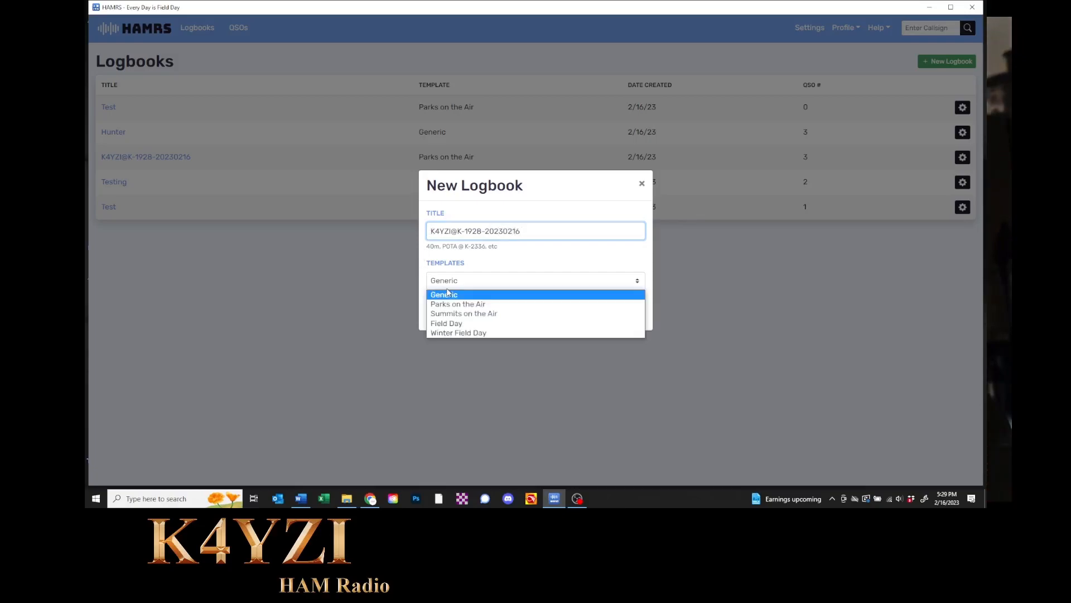
click(449, 303)
click(441, 305)
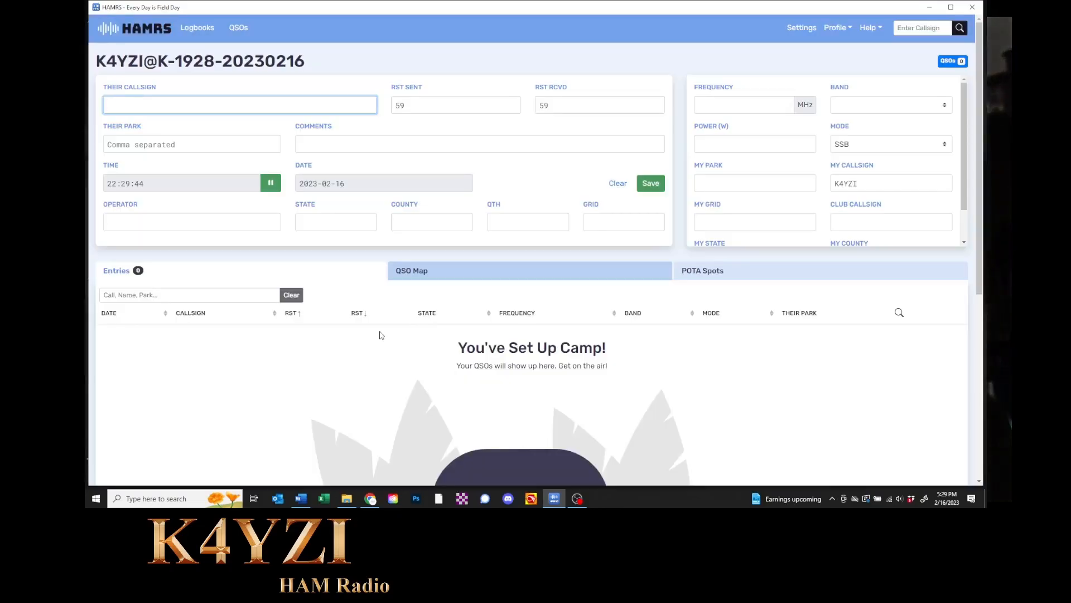
Step: Show the POTA spots for this logbook and filter them to SSB mode
drag(321, 62, 87, 66)
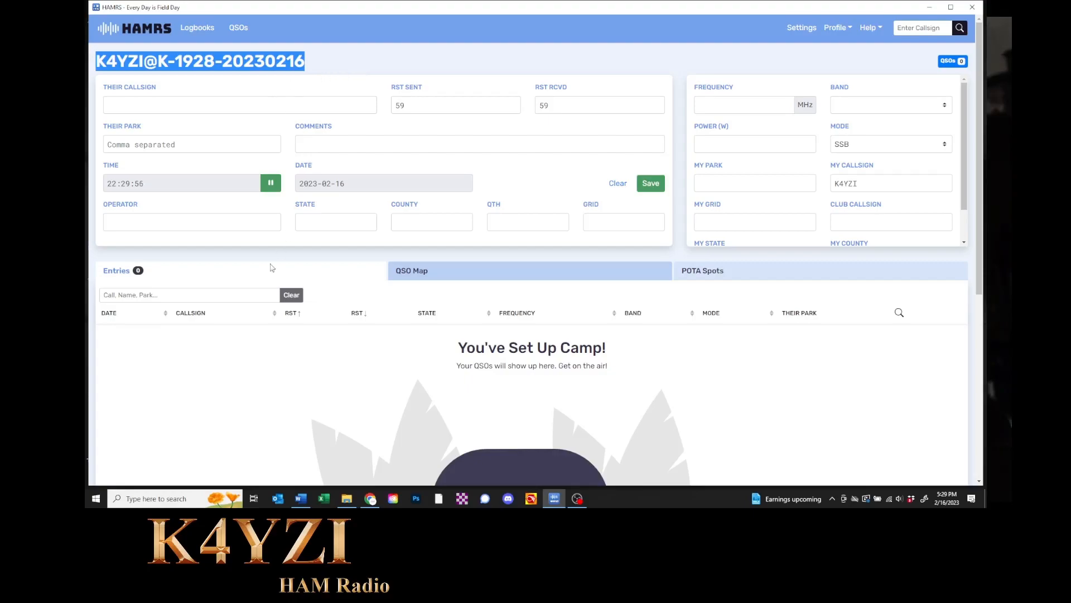
click(734, 275)
click(195, 301)
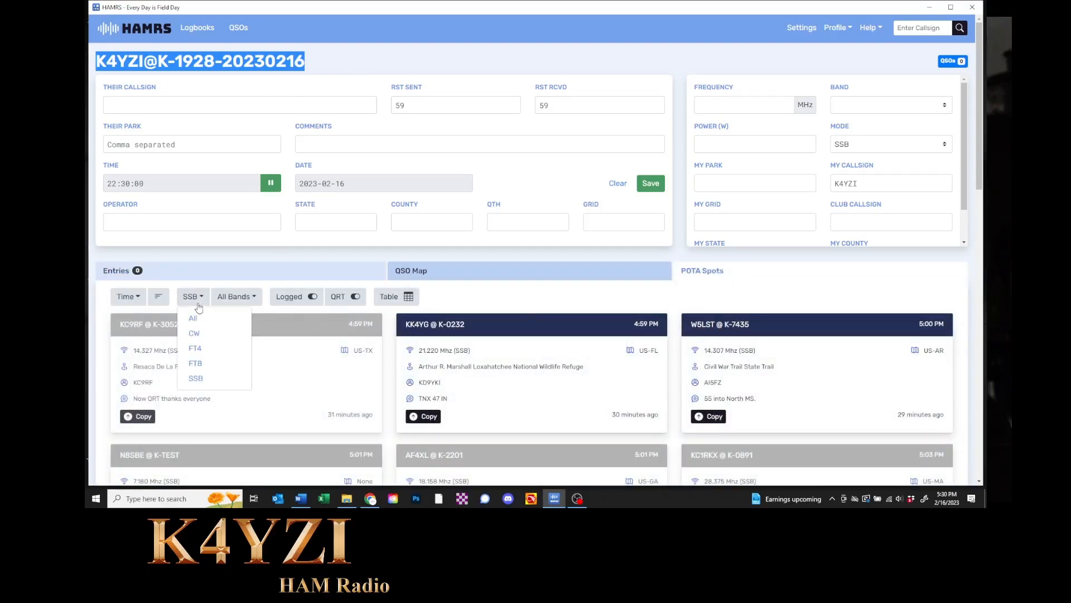
click(194, 379)
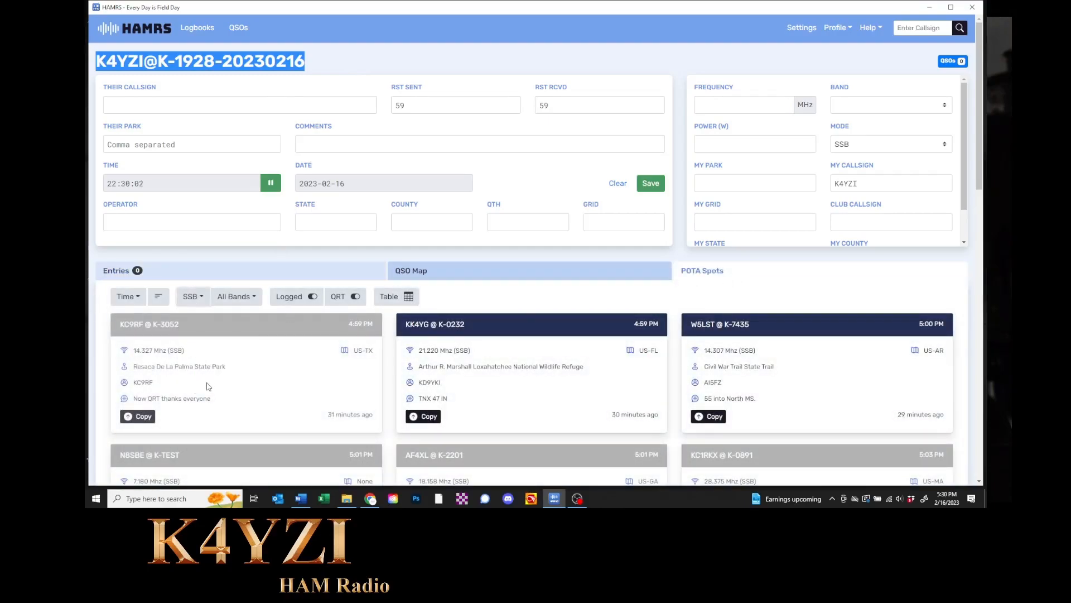
Step: Copy the Seminole State Park (K-2197) spot on 14.316 MHz into the contact form and save it as a QSO
scroll(399, 377, down, 10)
scroll(407, 367, down, 3)
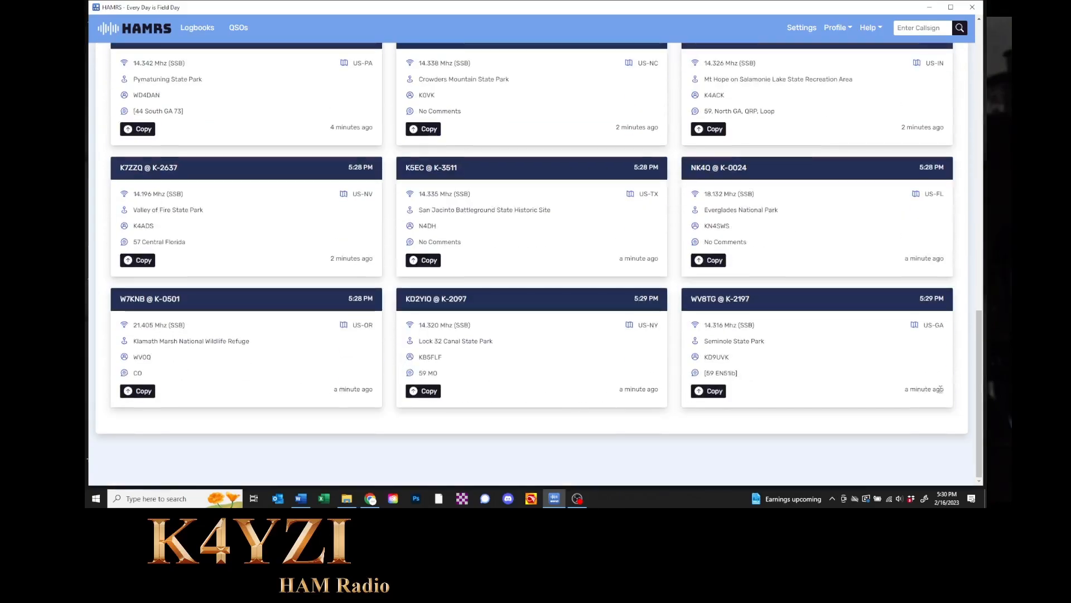
scroll(868, 137, up, 3)
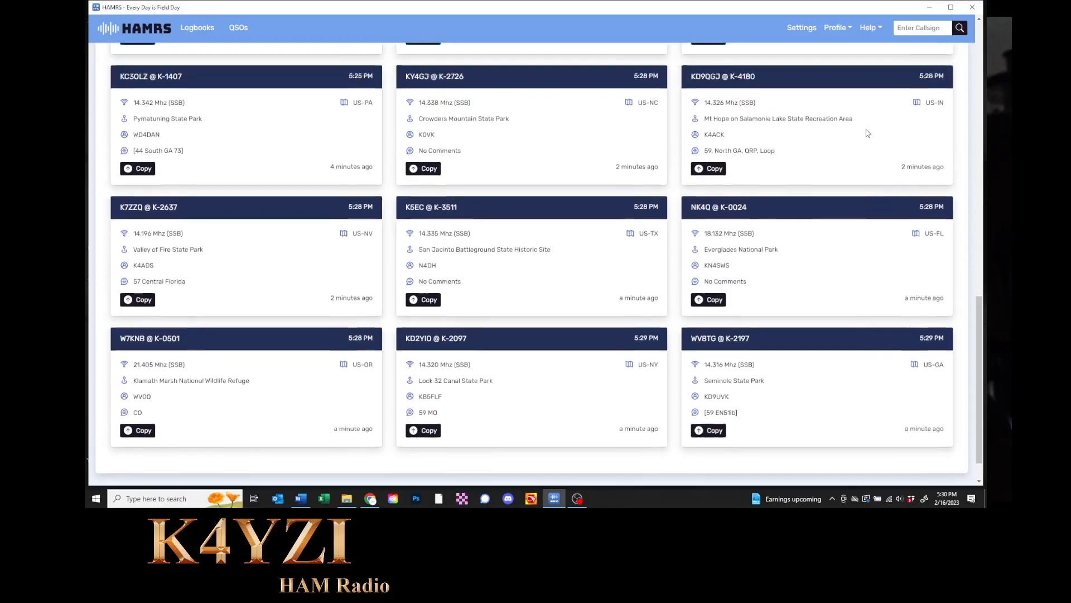
scroll(847, 185, up, 10)
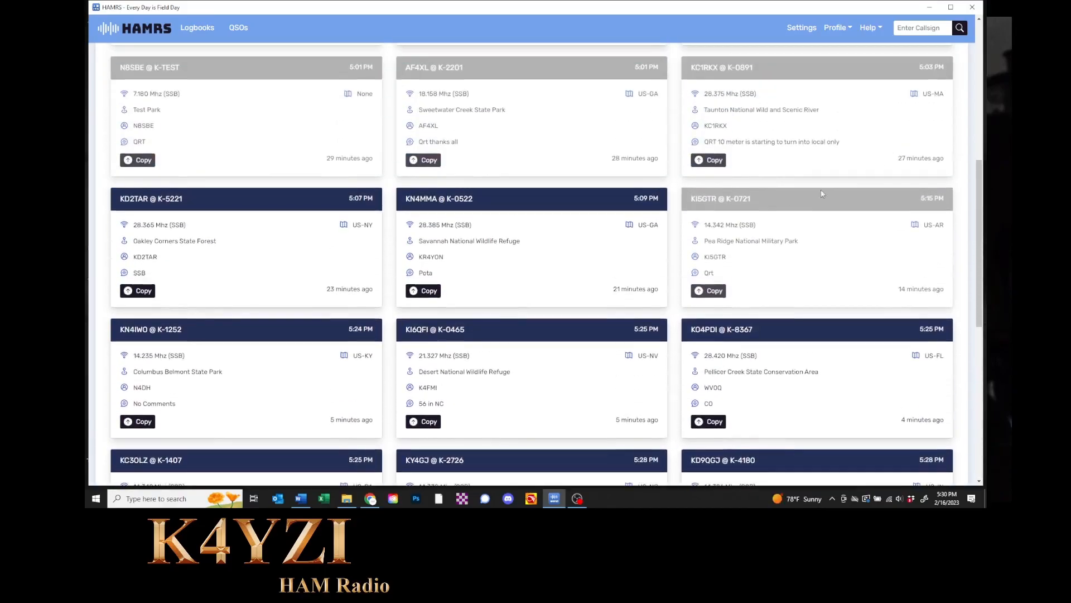
scroll(712, 223, down, 10)
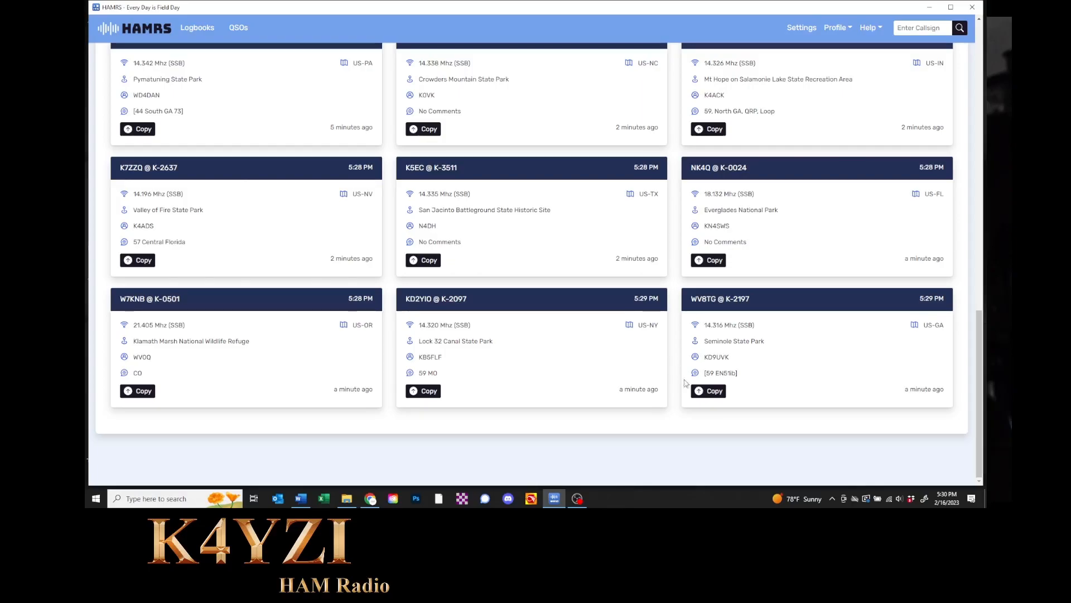
click(711, 391)
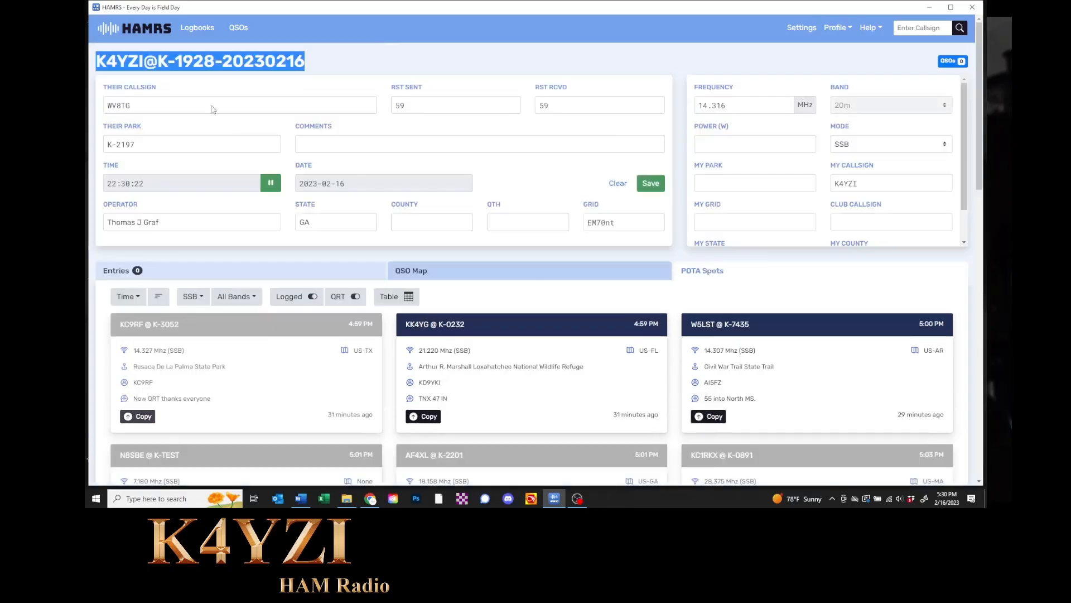
click(650, 183)
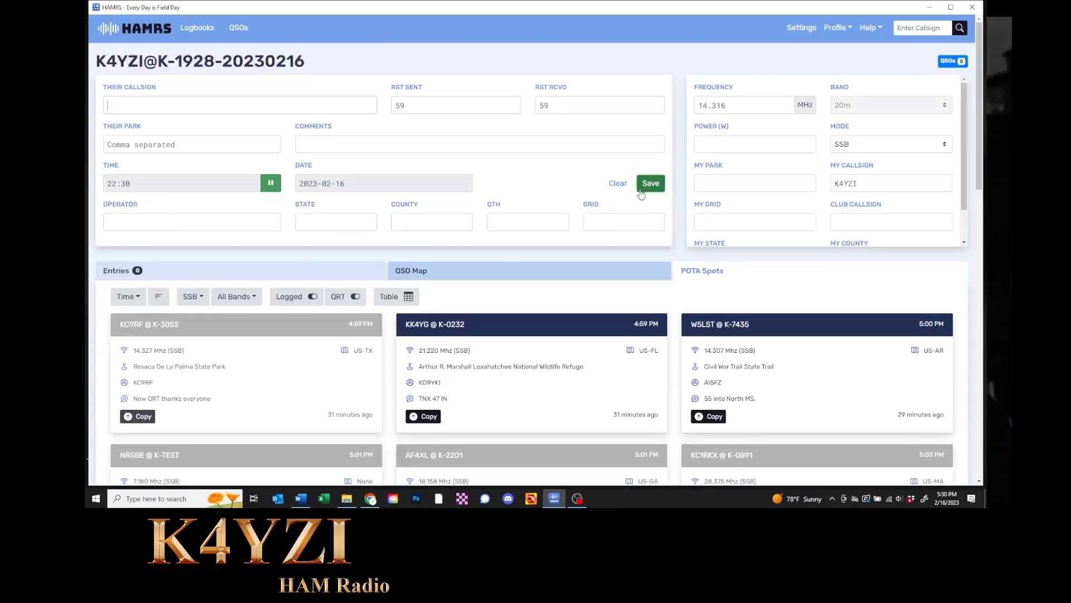
Step: Copy the Lock 32 Canal State Park (K-2097) spot on 14.320 MHz into the contact form and save the QSO
scroll(555, 345, down, 15)
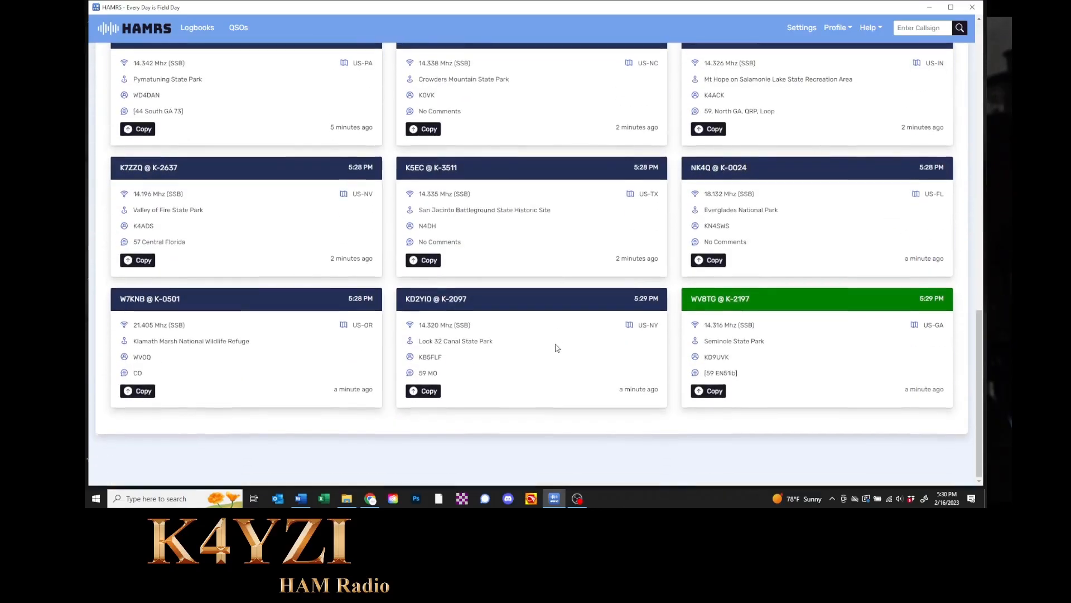
click(429, 390)
click(648, 183)
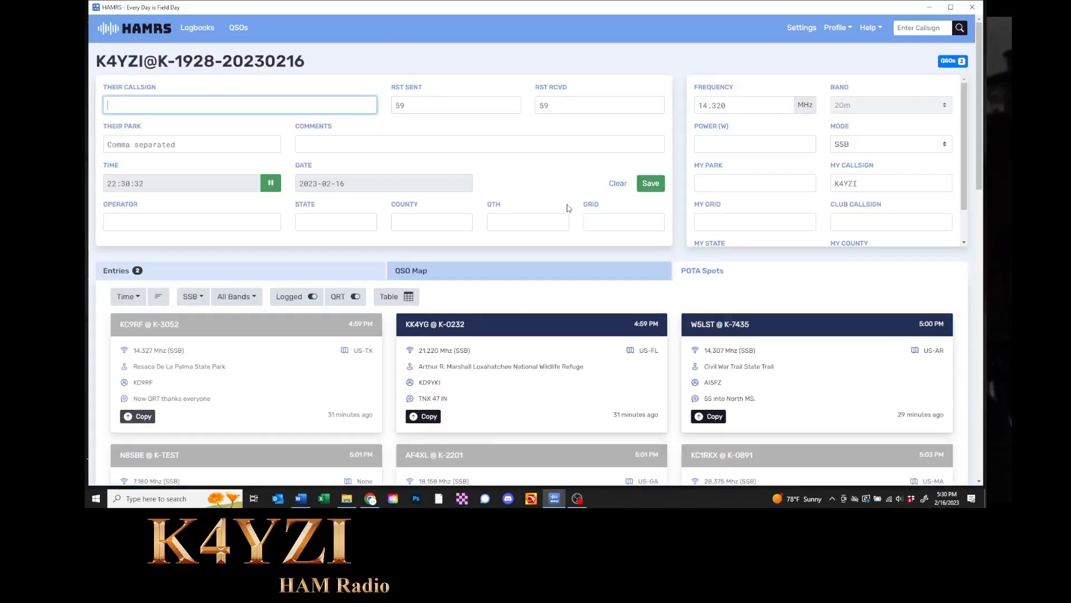
Step: Show the logged entries, and set the station's frequency to 14.313 MHz and its power to 100 W
click(189, 272)
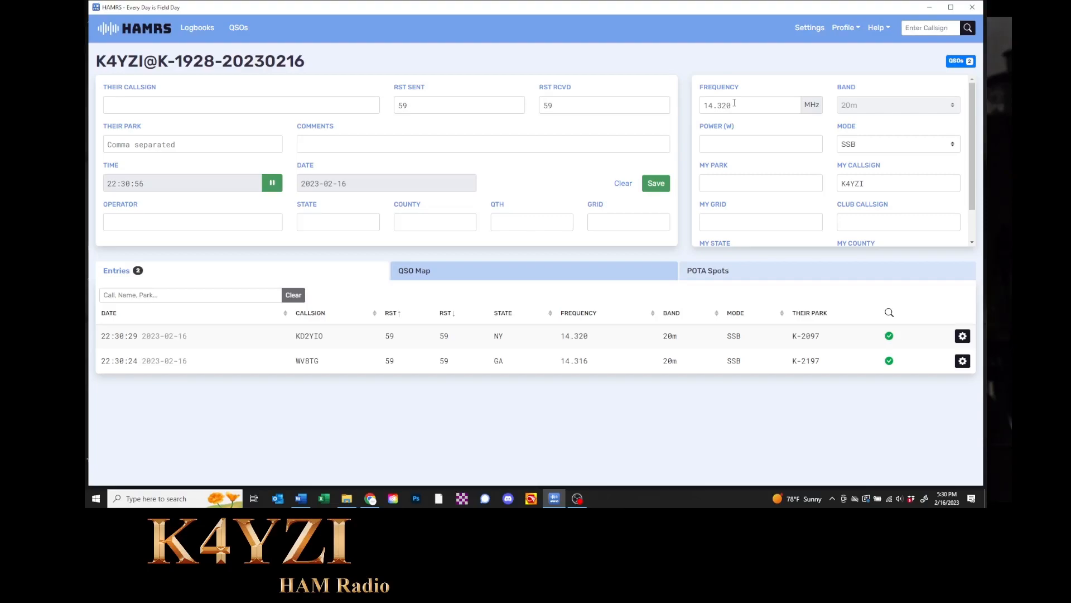
click(166, 101)
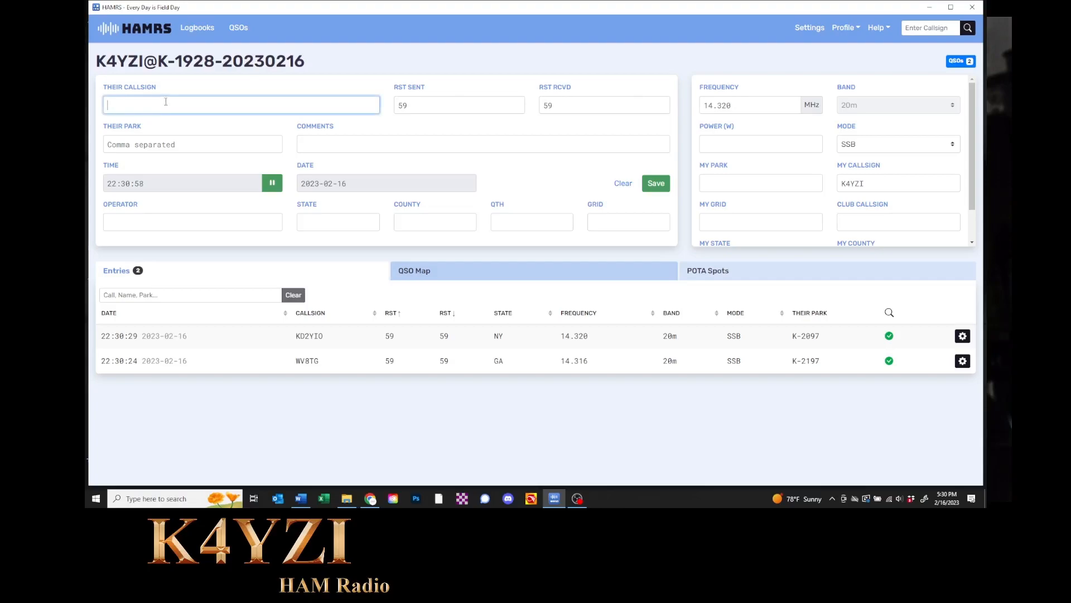
click(746, 105)
key(BackSpace)
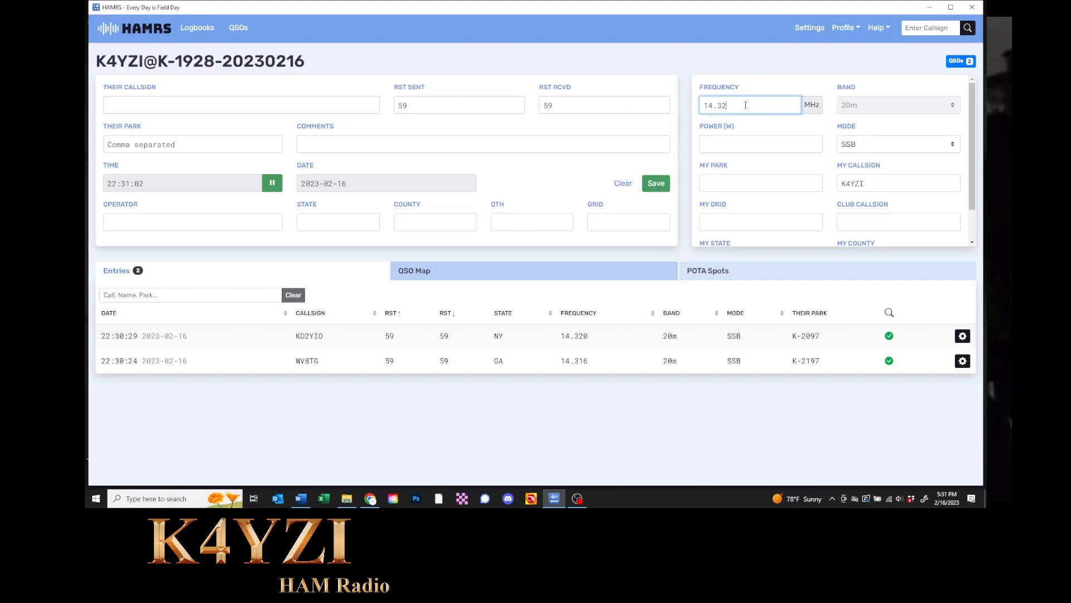
text(13)
click(739, 146)
text(100)
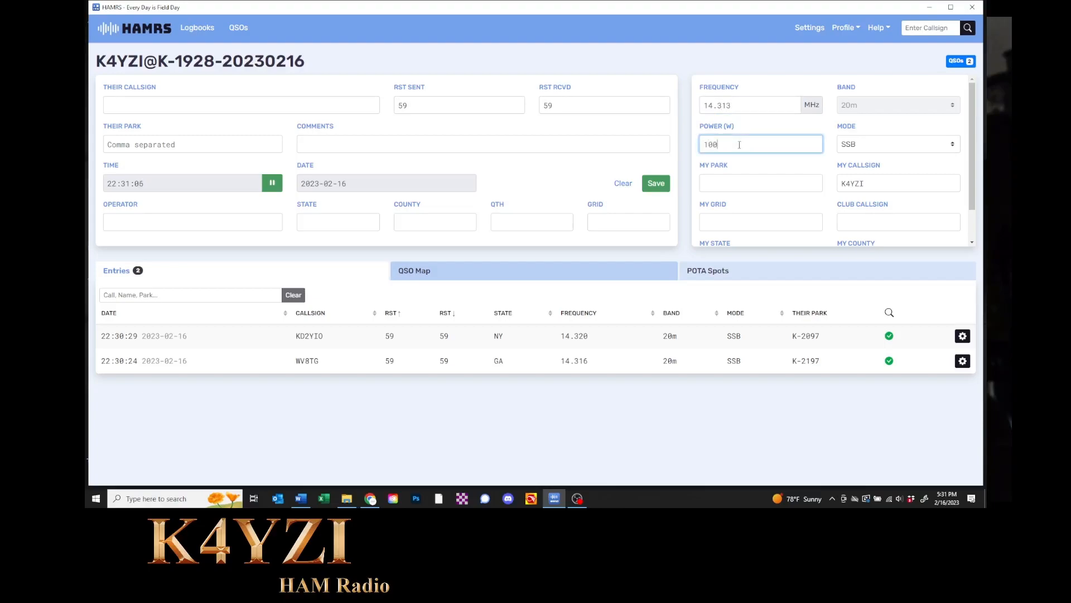
Step: Set the operator's own park to K-1928 and check the station's grid and state fields
click(726, 177)
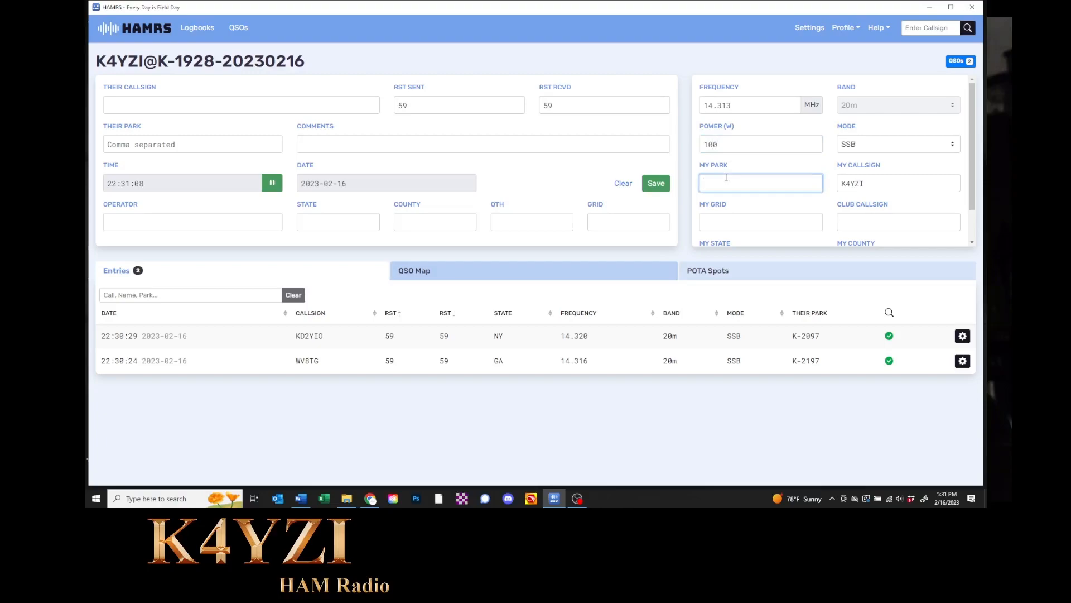
text(K-1928)
scroll(733, 184, down, 1)
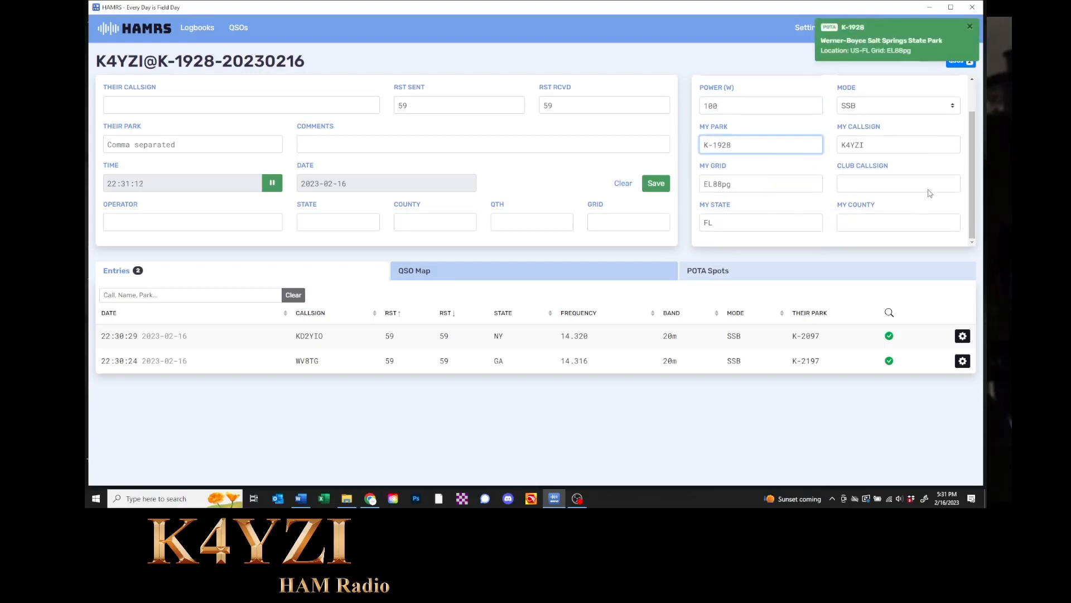
Step: Set the station's own county to PASCO and save a QSO with callsign K8MRD
click(891, 225)
text(PASCO)
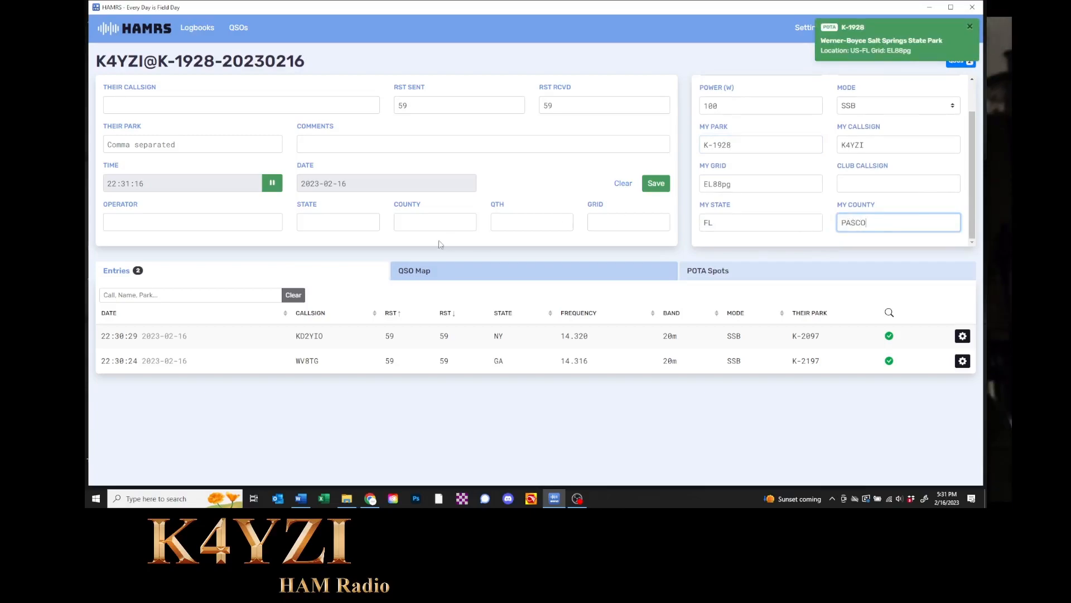
click(144, 101)
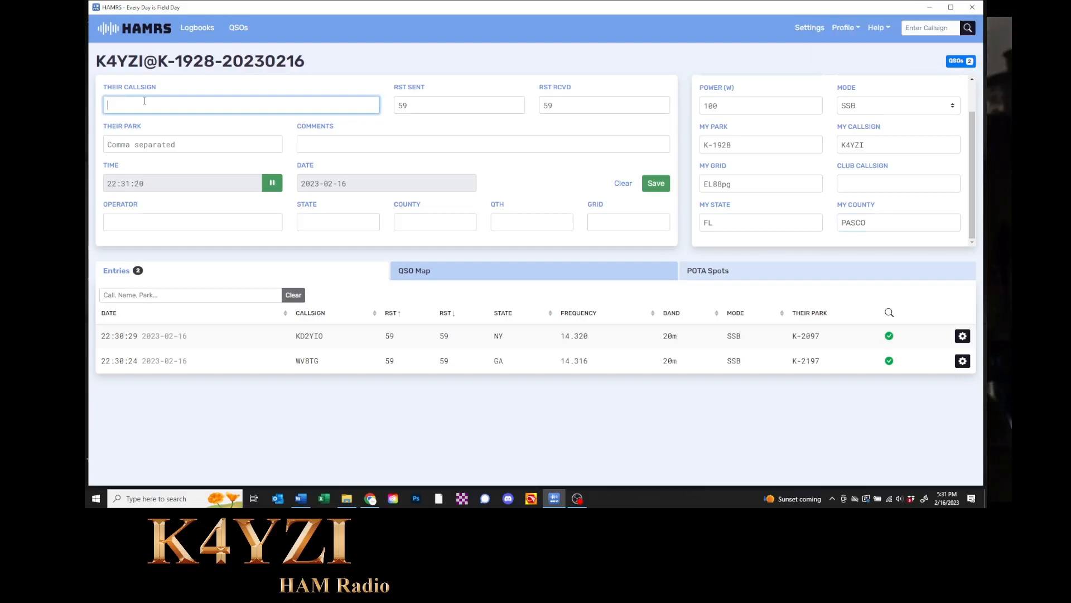
text(K8MRD)
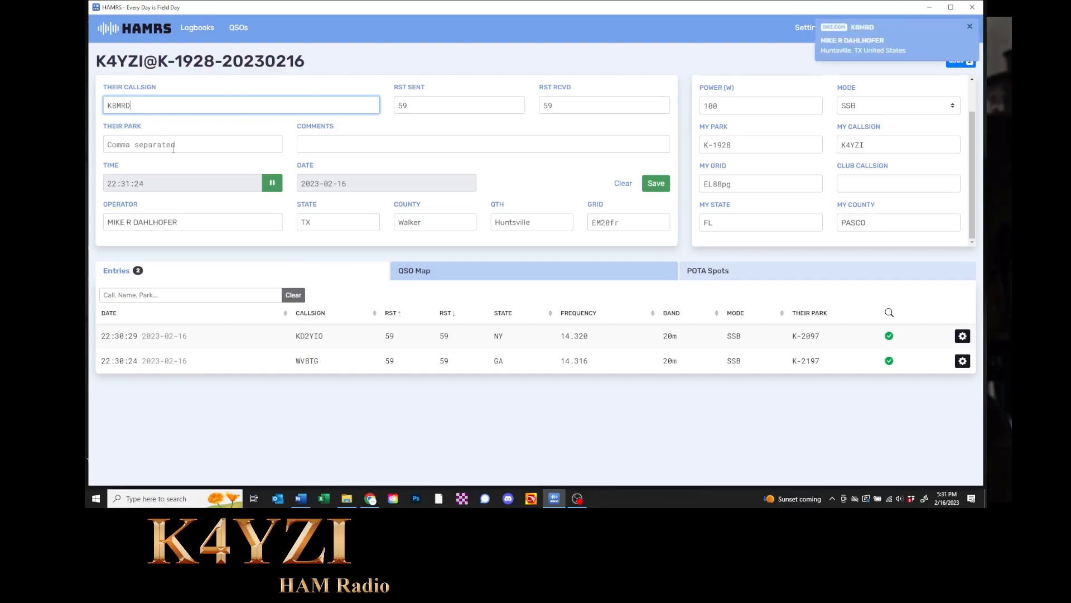
click(656, 183)
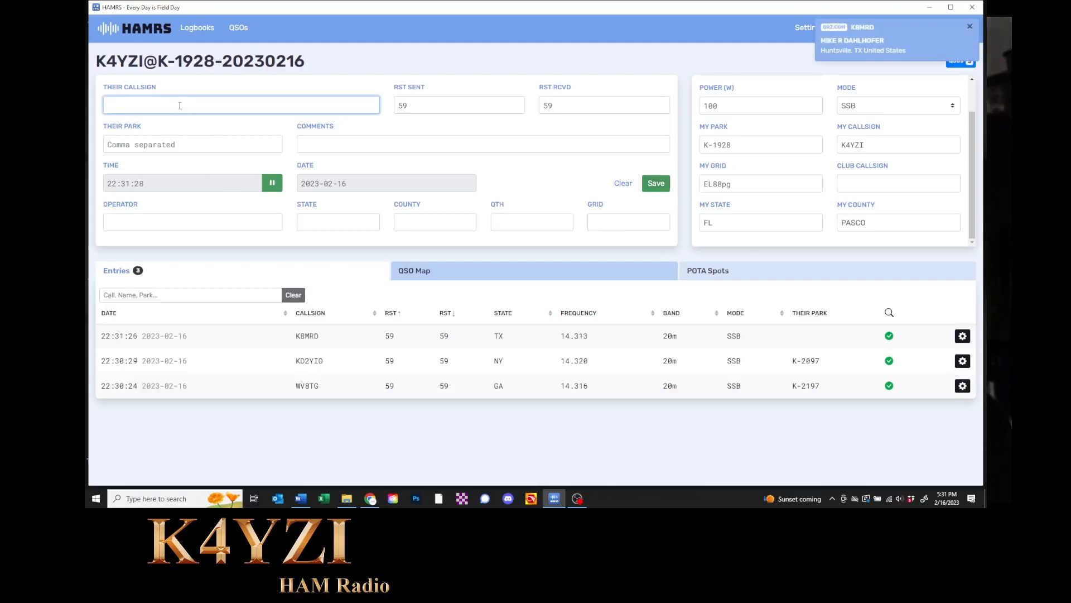
text(N)
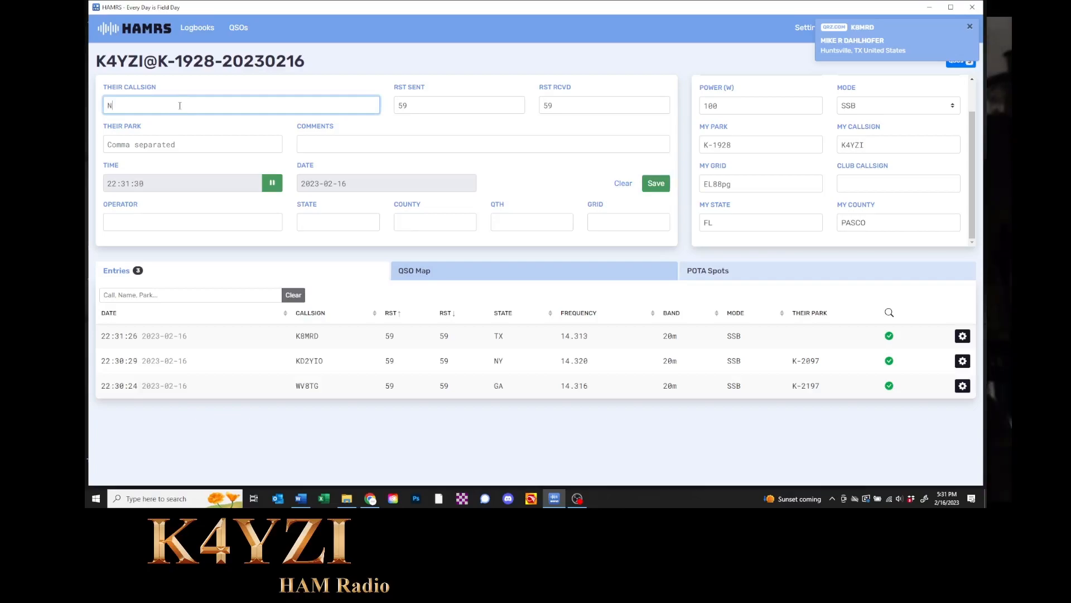
text(2NVP)
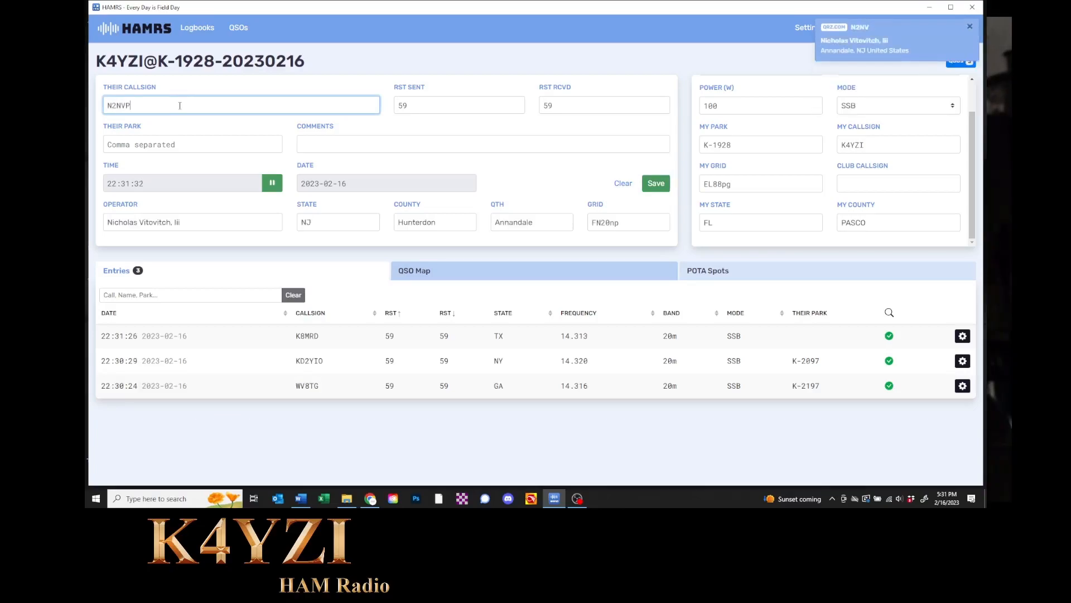
click(663, 189)
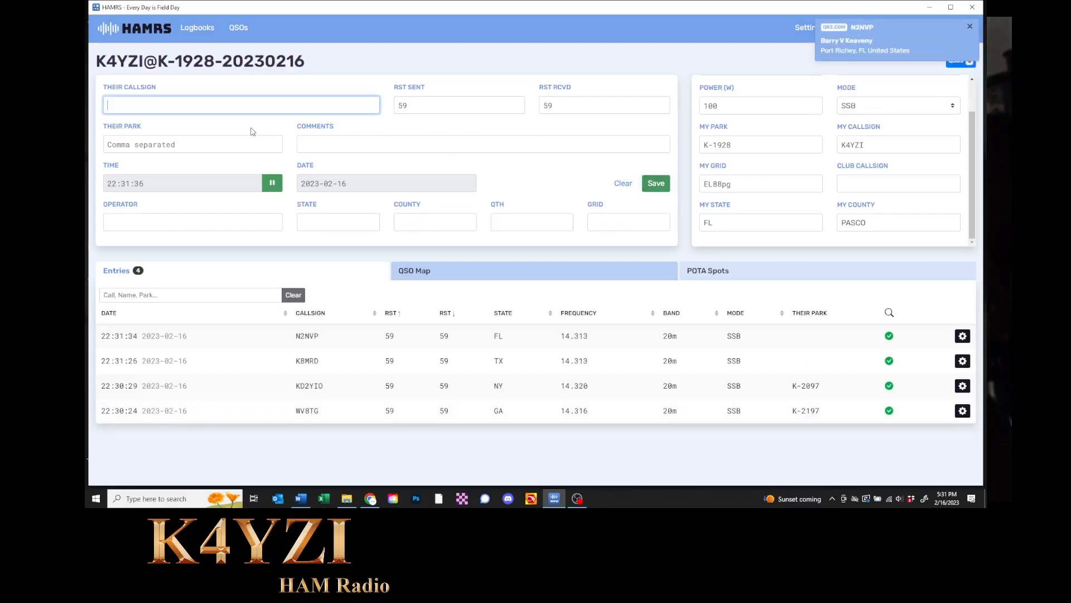
text(W9SBA)
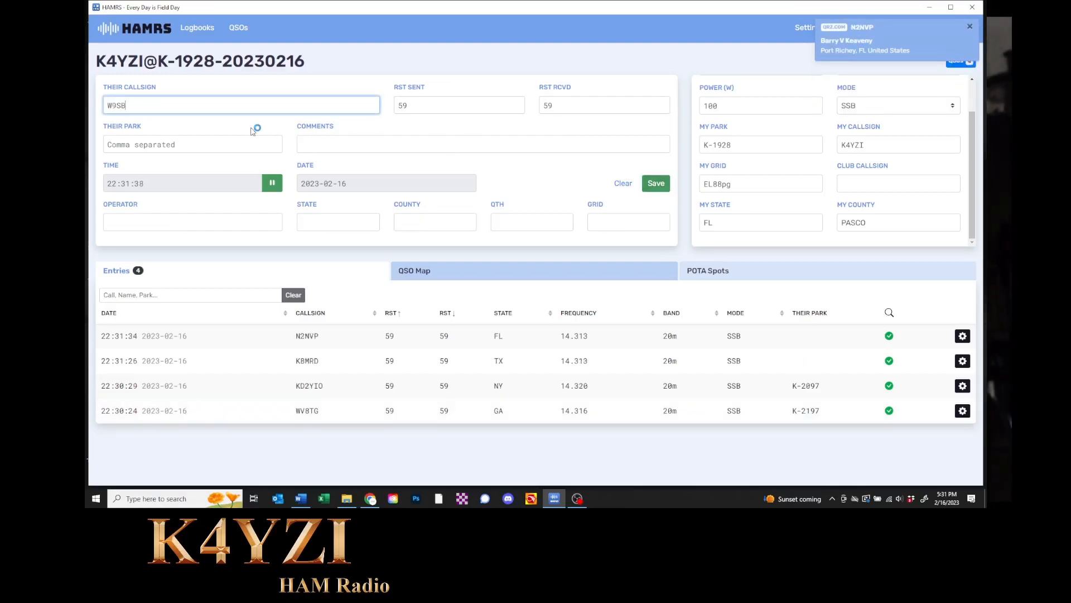
click(660, 194)
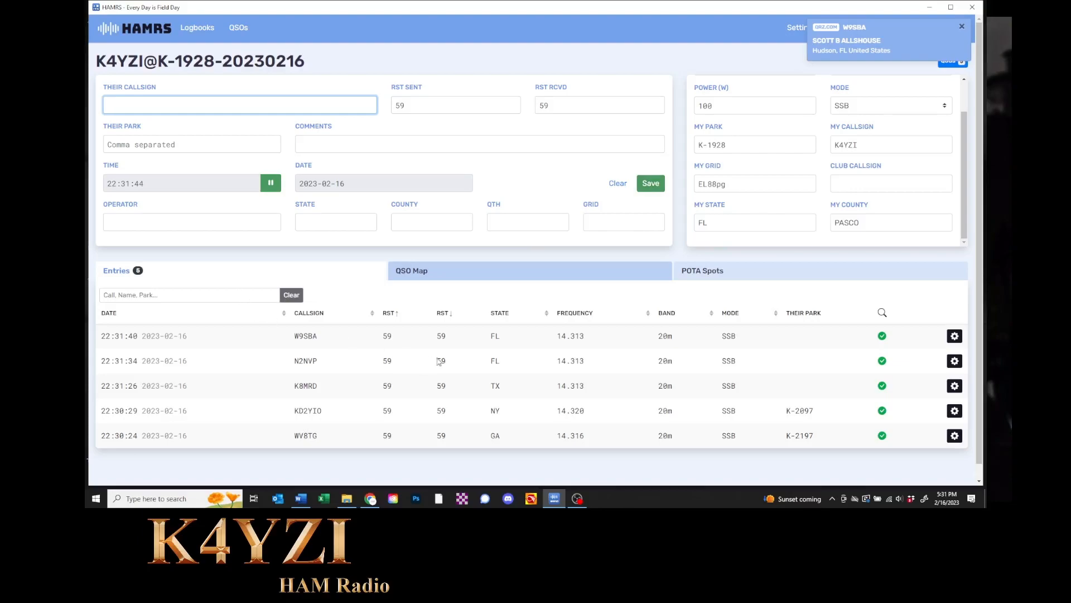
Step: Copy the Pellicer Creek (K-8367) spot into the contact form, add K-1928 as a second park, and save the QSO
scroll(441, 351, down, 1)
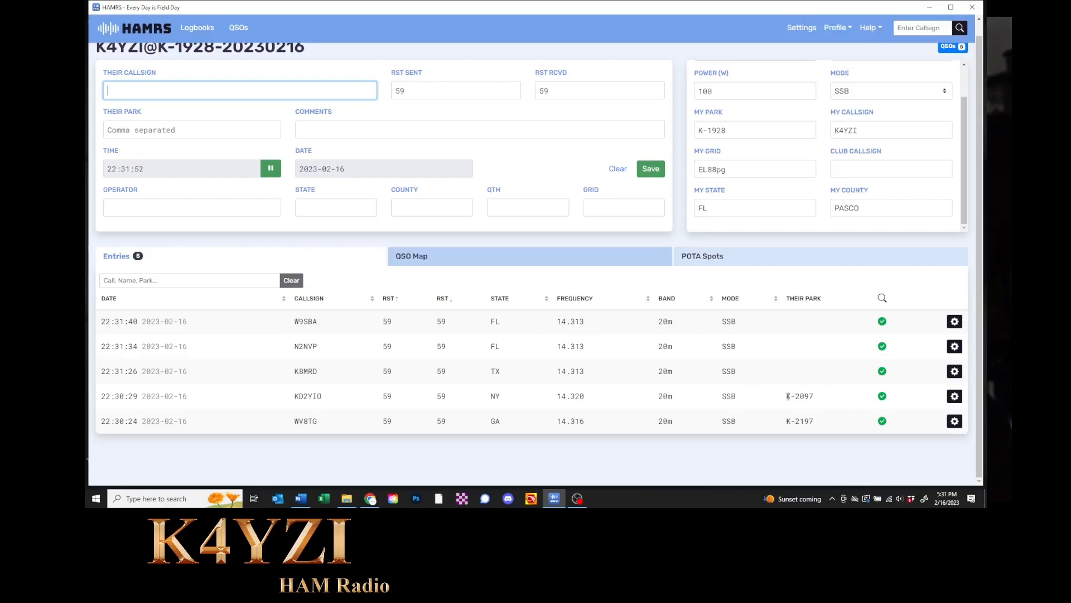
drag(818, 397, 779, 396)
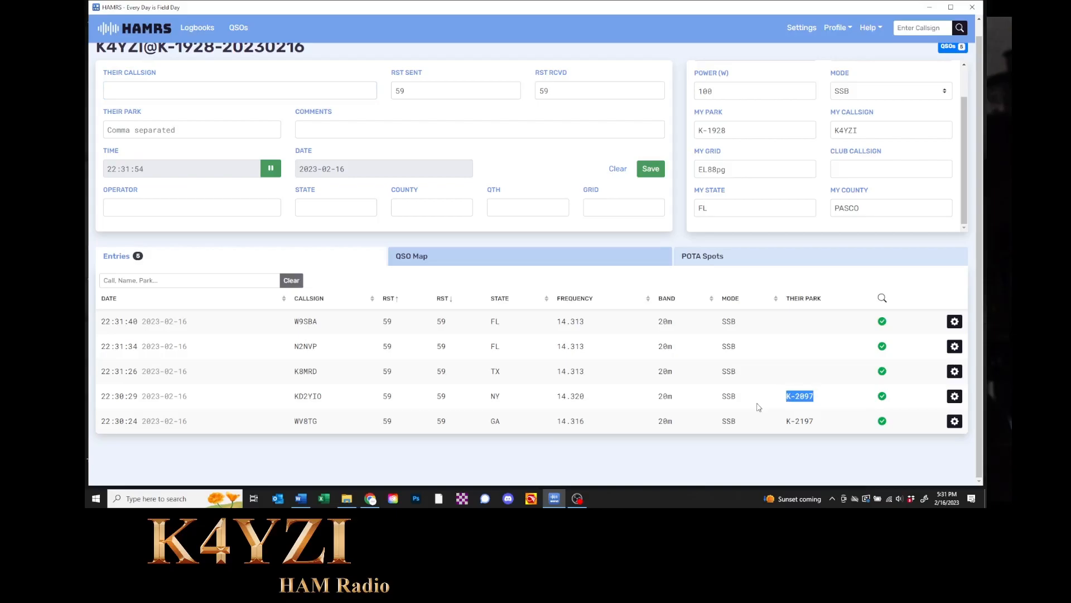
click(736, 260)
scroll(717, 307, down, 8)
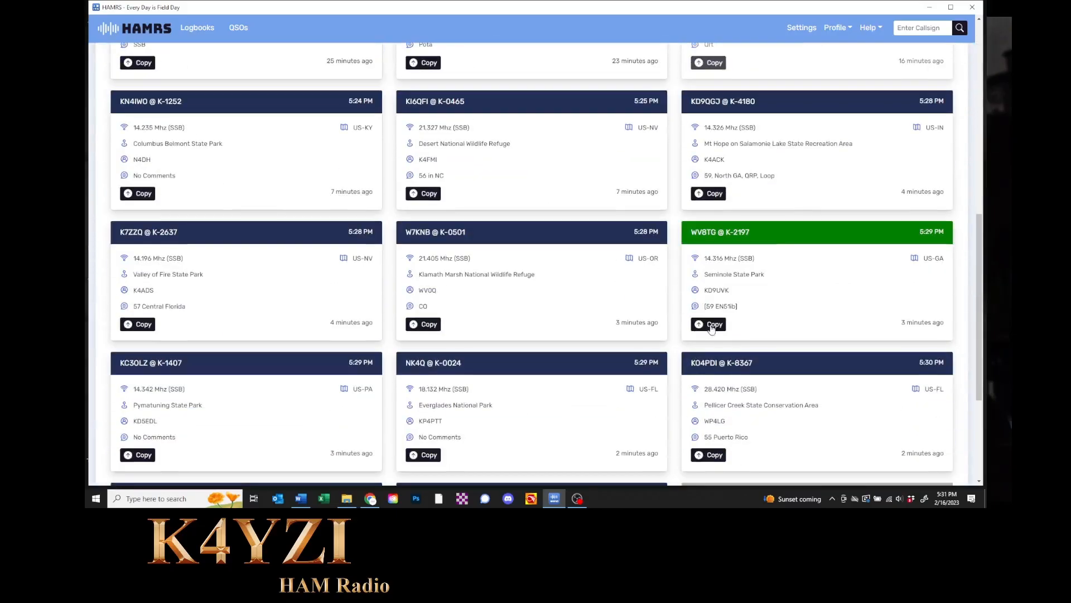
click(709, 455)
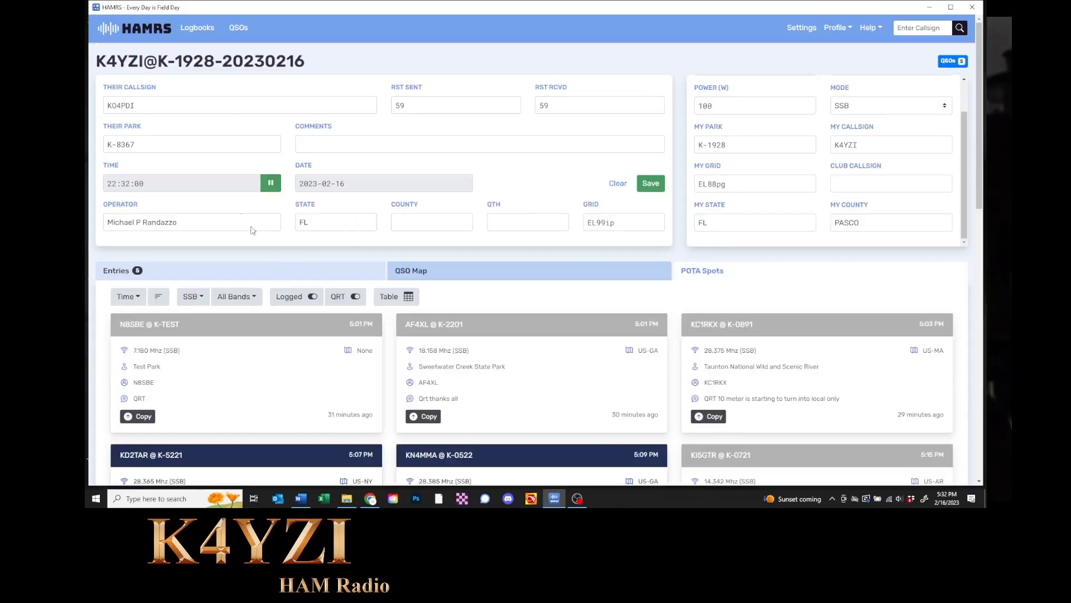
click(163, 144)
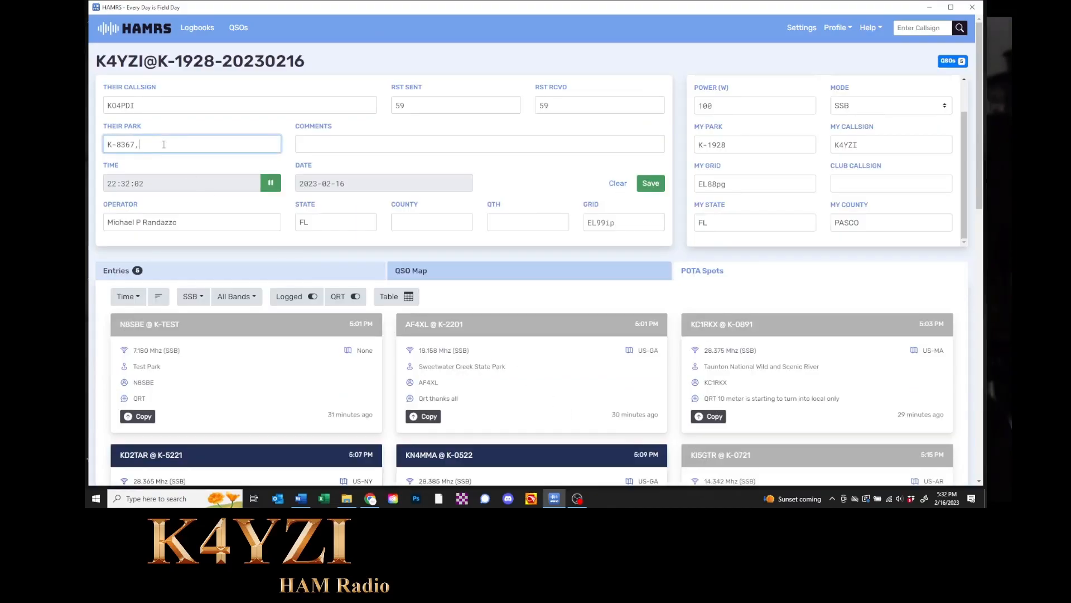
text(,K-1928)
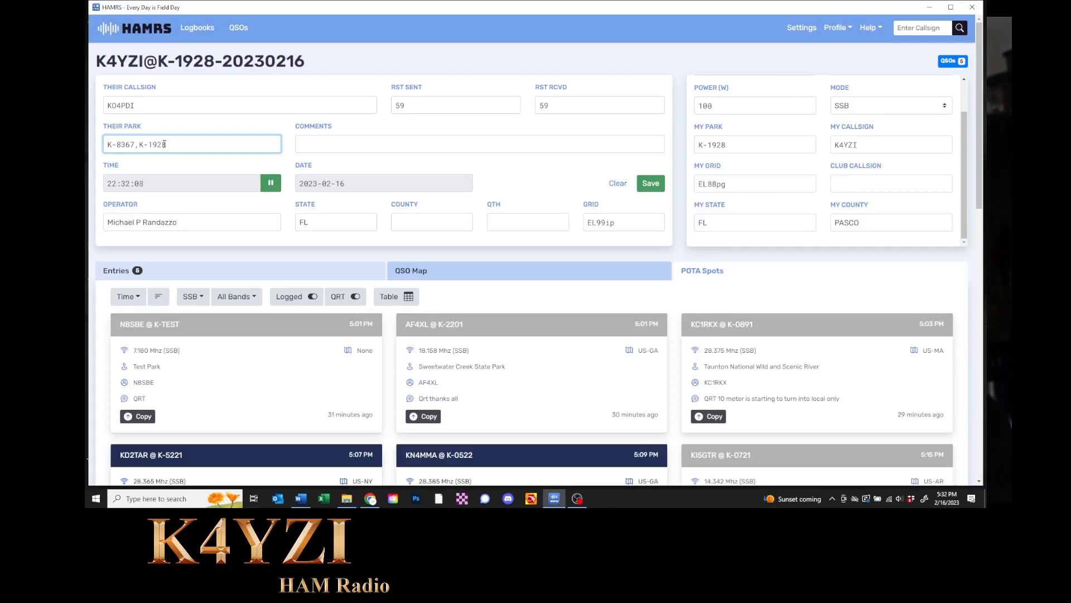
click(650, 183)
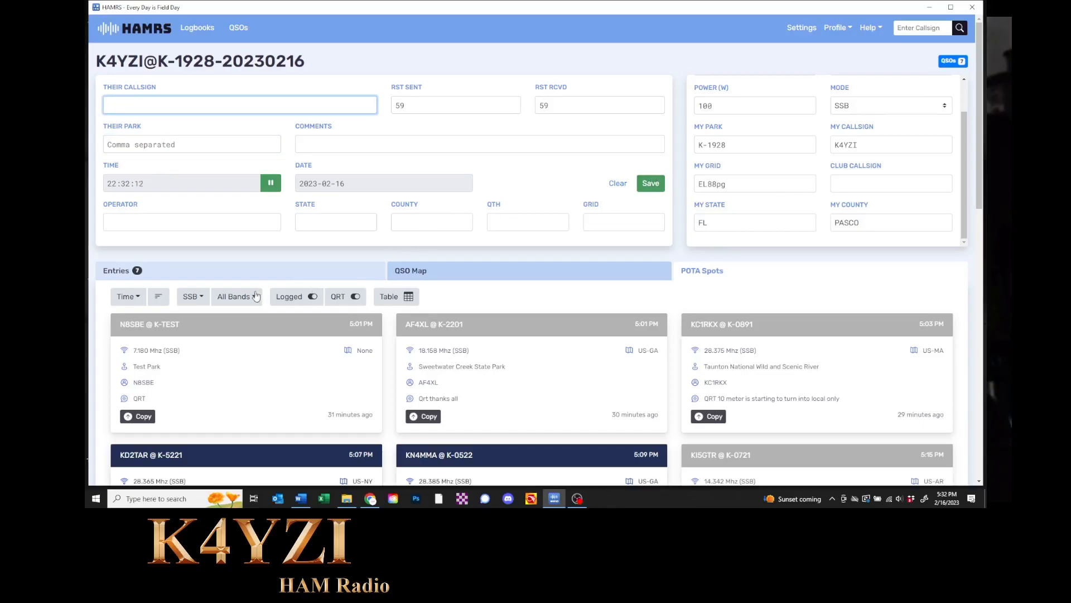
Step: Show the logged entries and compare the two KO4PDI records for parks K-8367 and K-1928
click(315, 273)
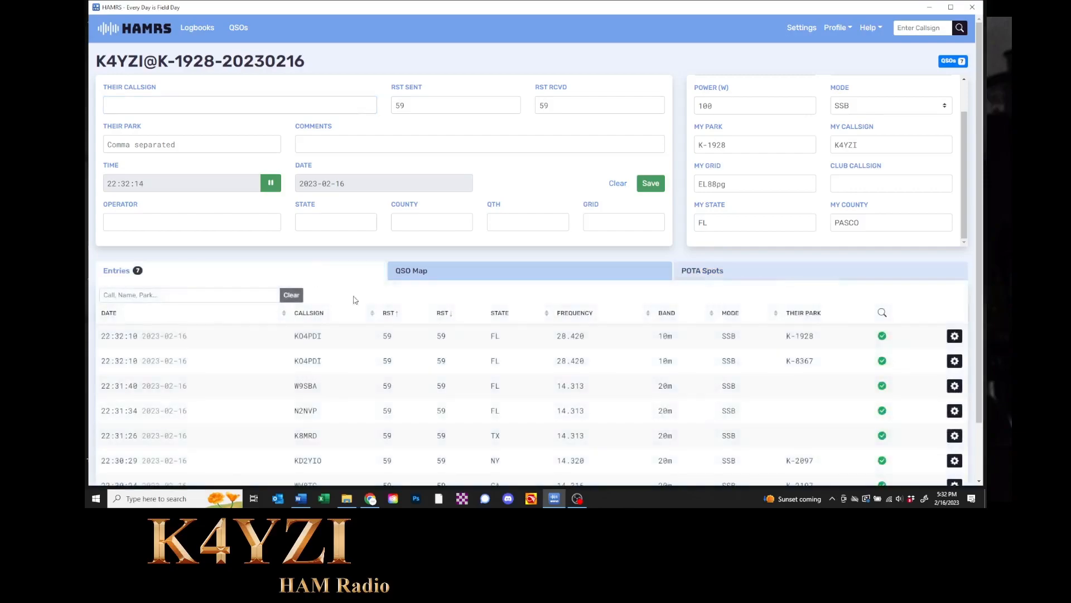
scroll(339, 290, down, 2)
drag(294, 273, 294, 298)
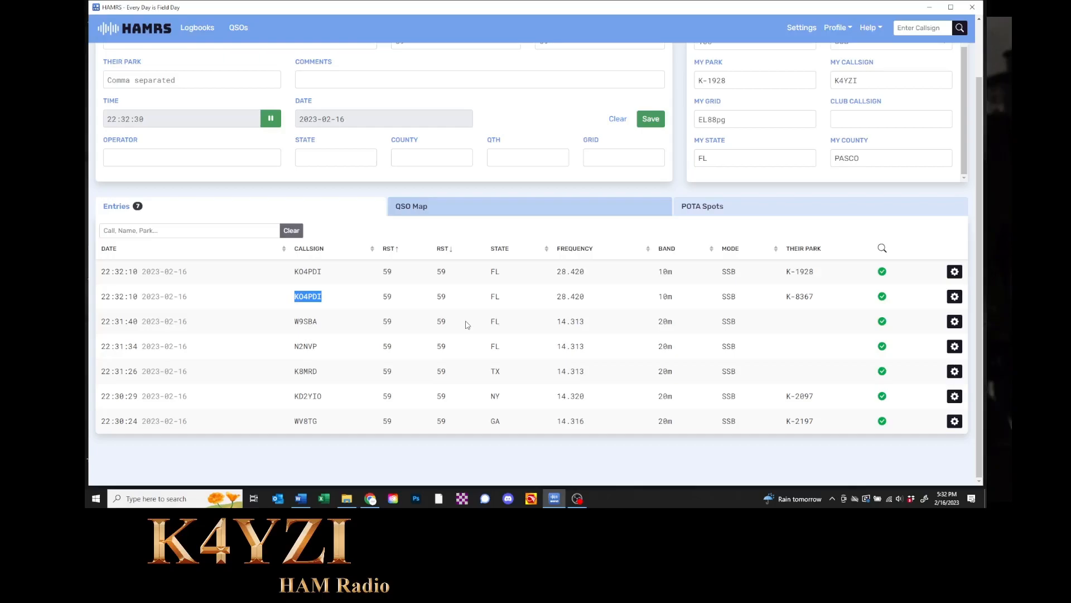
click(197, 29)
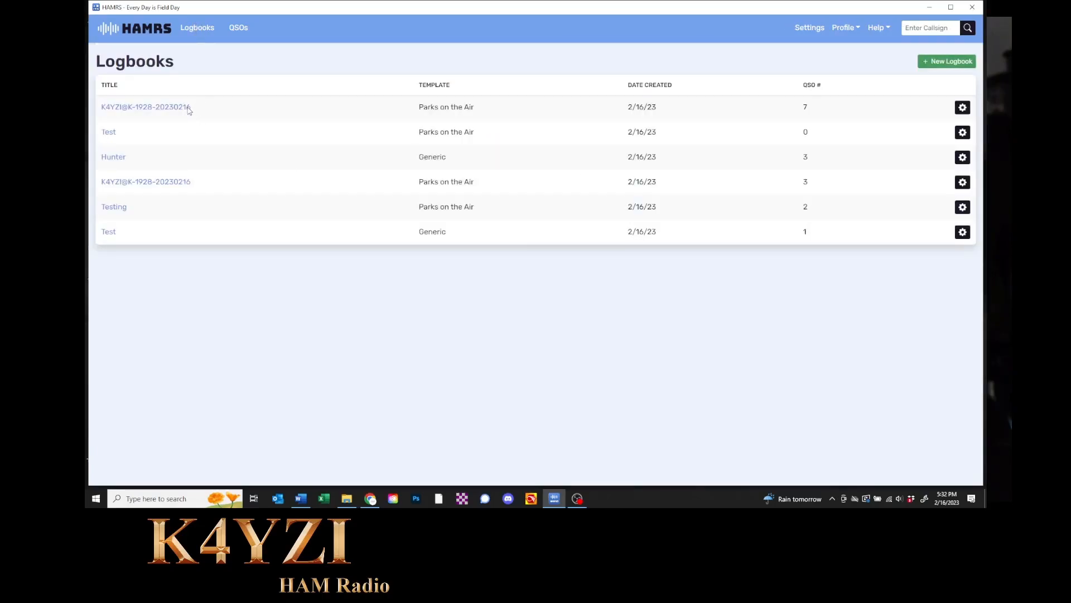
drag(189, 110, 100, 108)
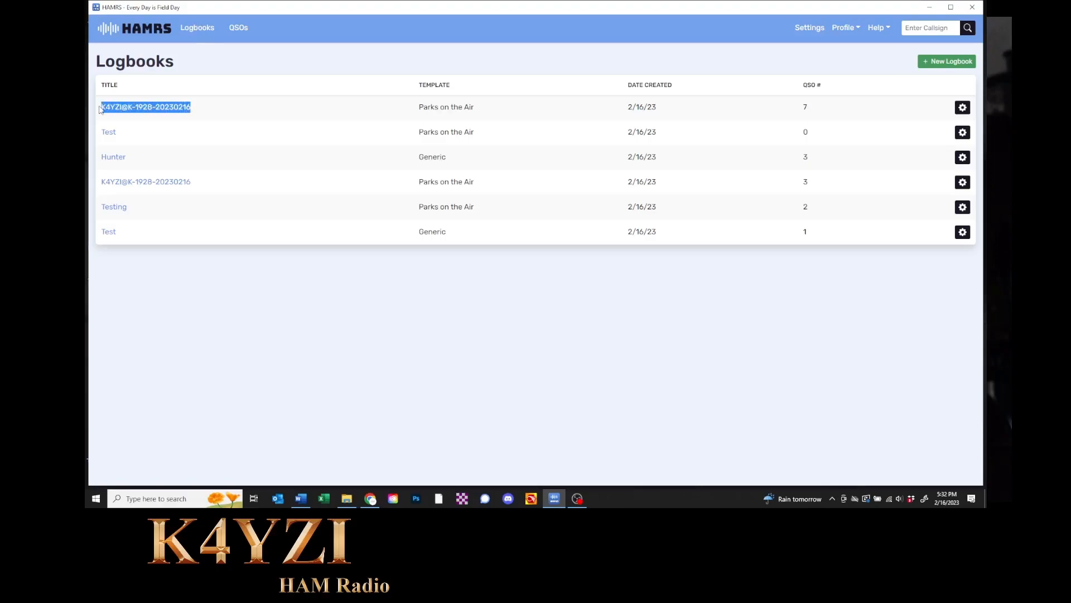
click(962, 107)
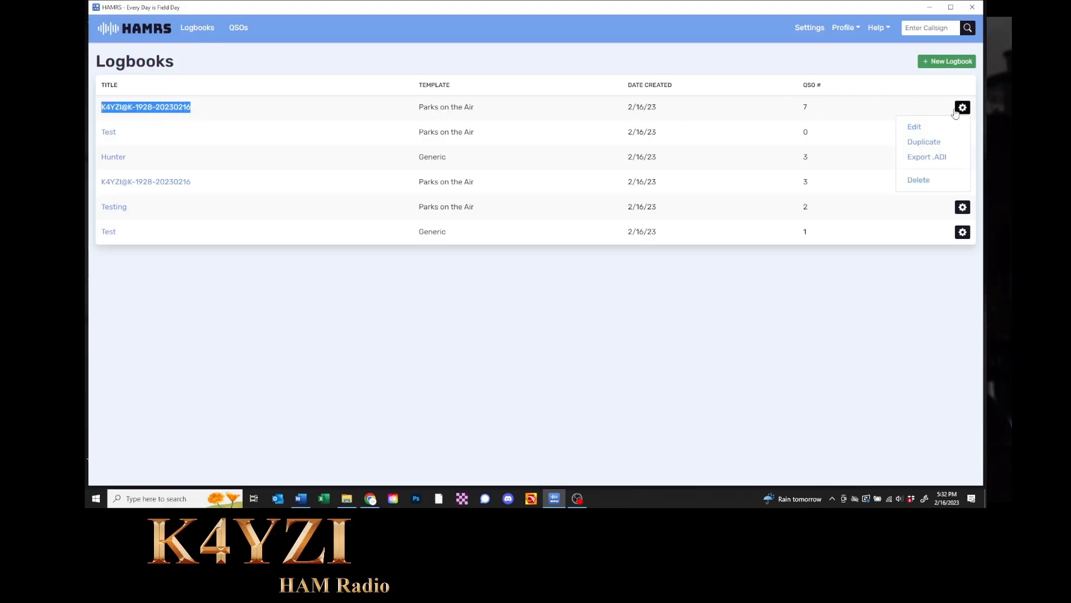
click(920, 159)
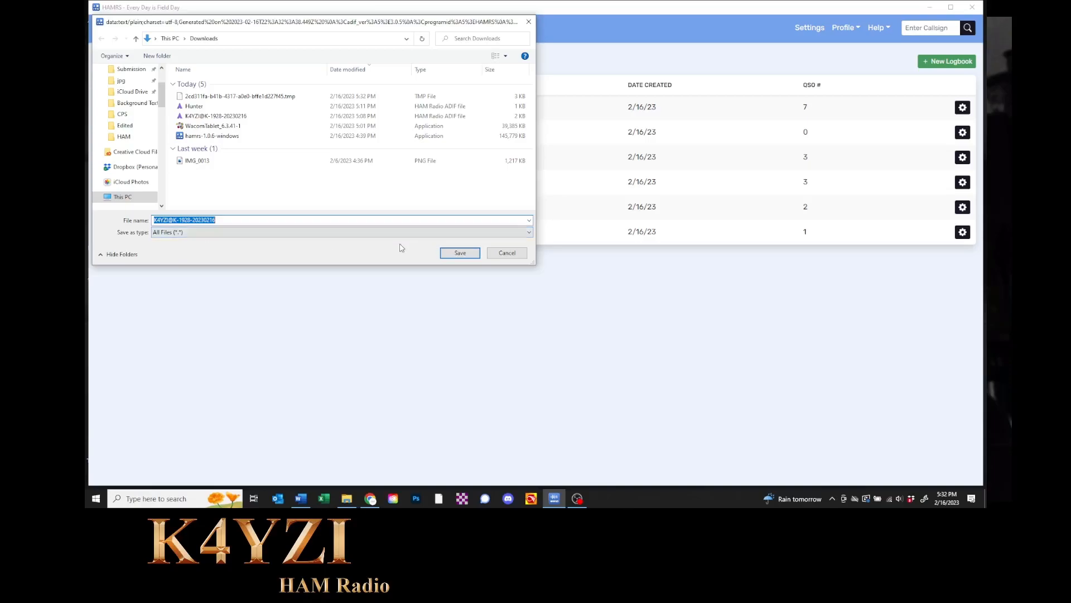
click(467, 256)
click(563, 250)
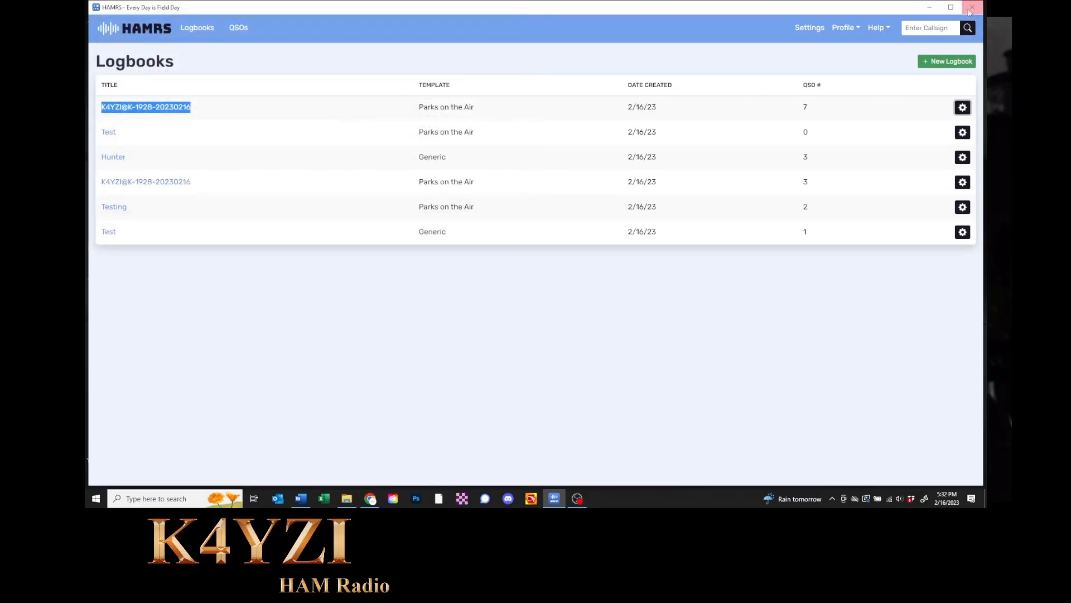
Step: Switch to Chrome and open the account's log uploads page on the Parks on the Air site
click(930, 7)
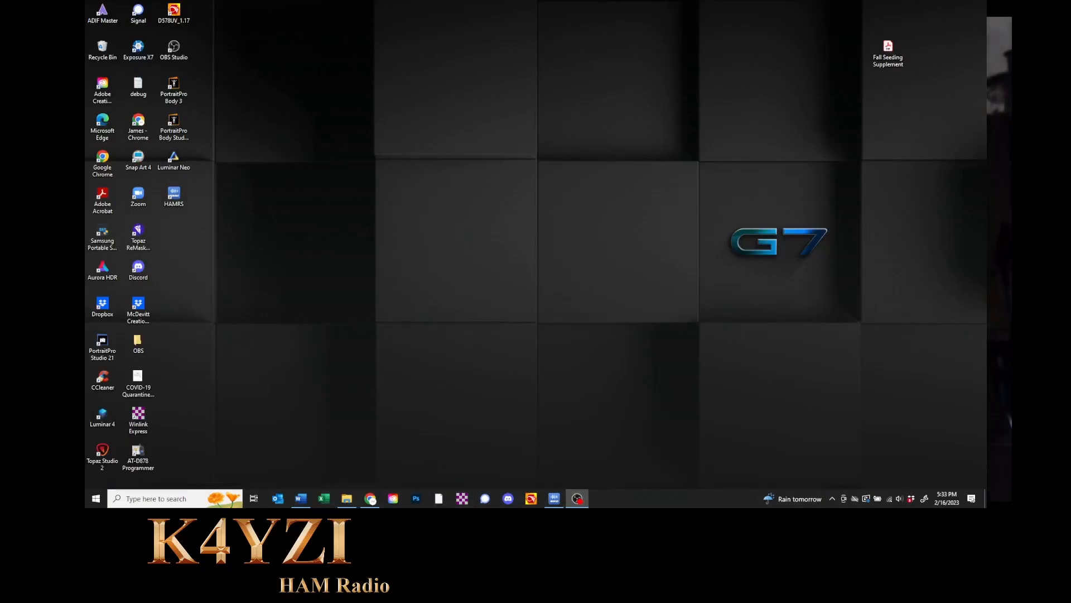
click(370, 498)
click(262, 7)
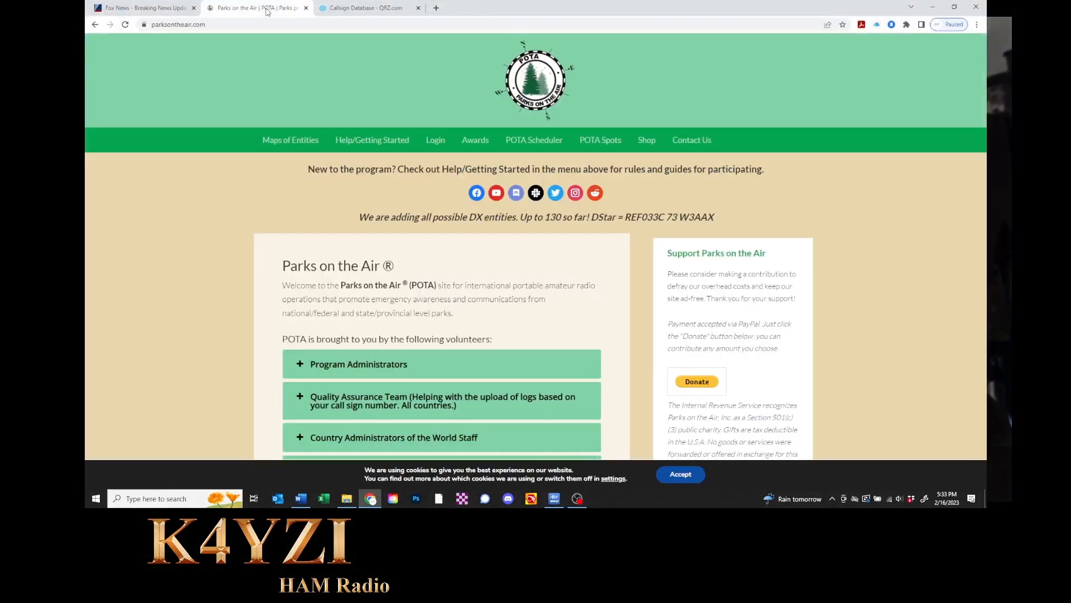
click(592, 142)
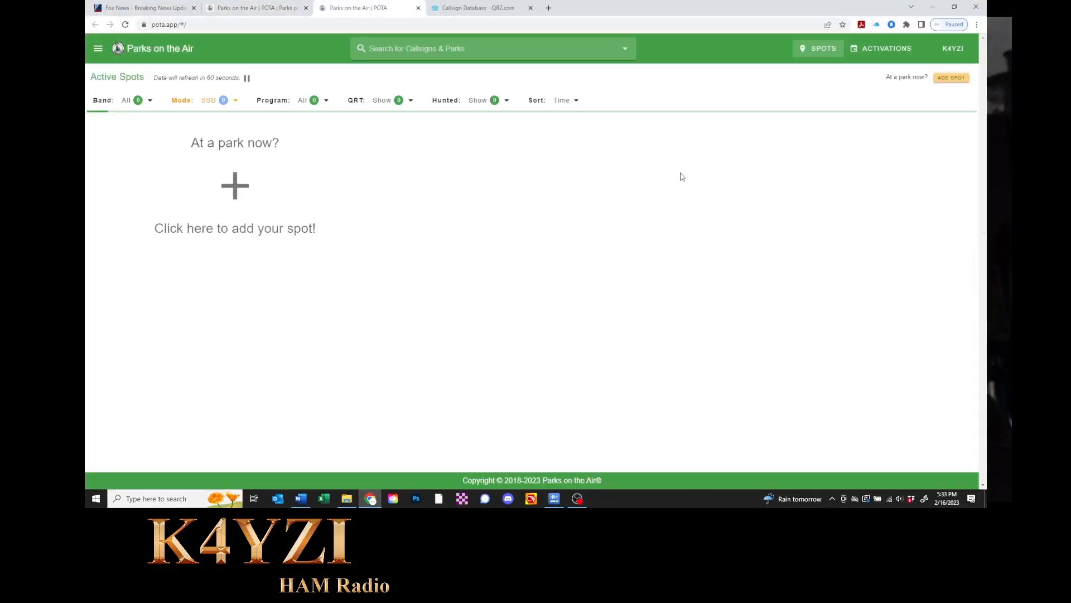
click(955, 48)
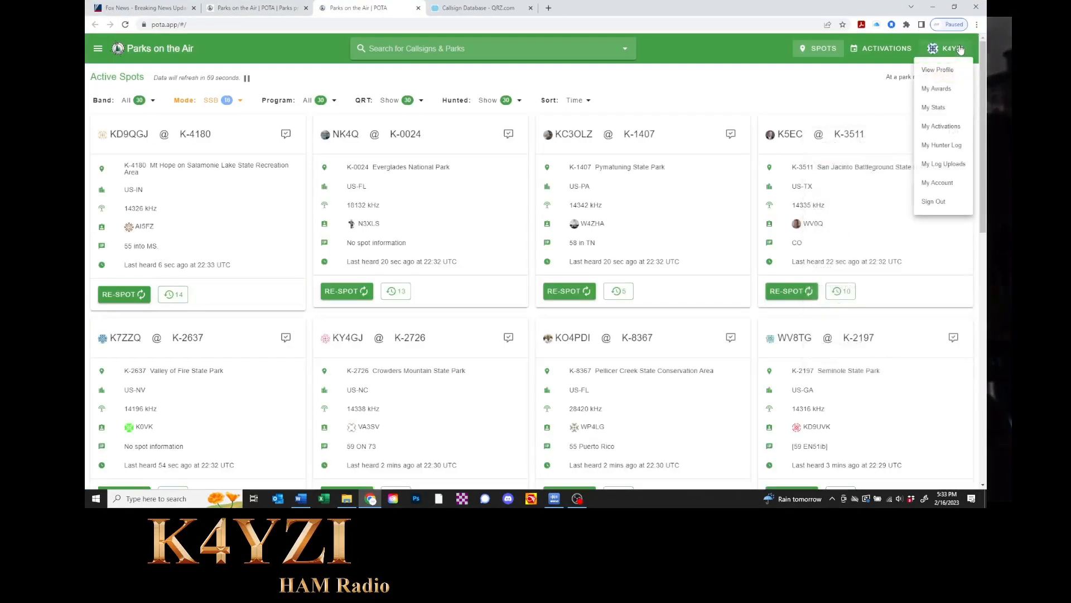
click(951, 165)
click(222, 119)
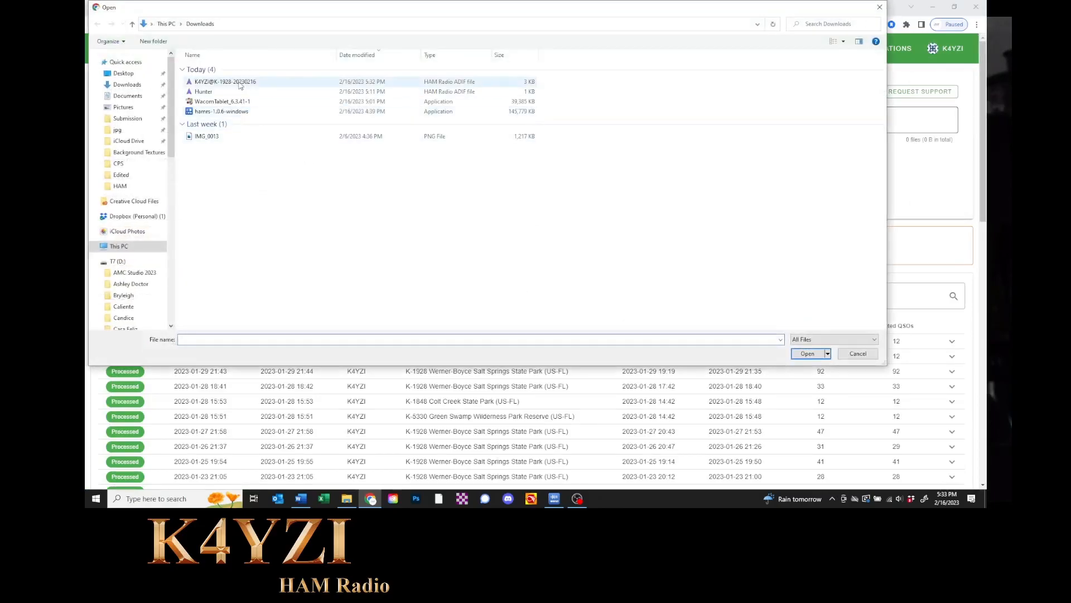
drag(399, 14, 618, 112)
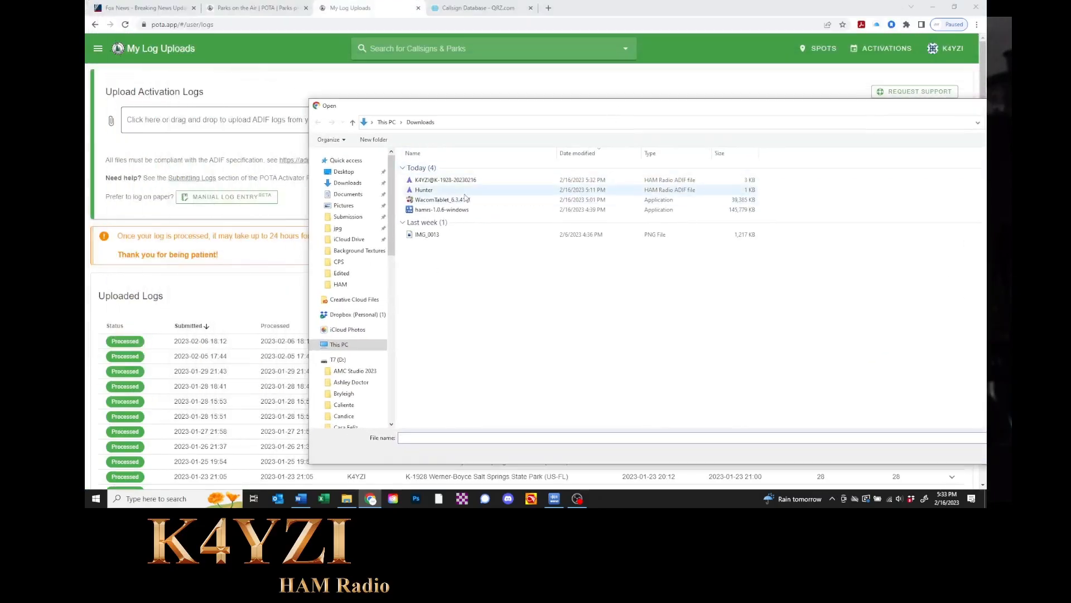
click(440, 180)
drag(441, 180, 240, 126)
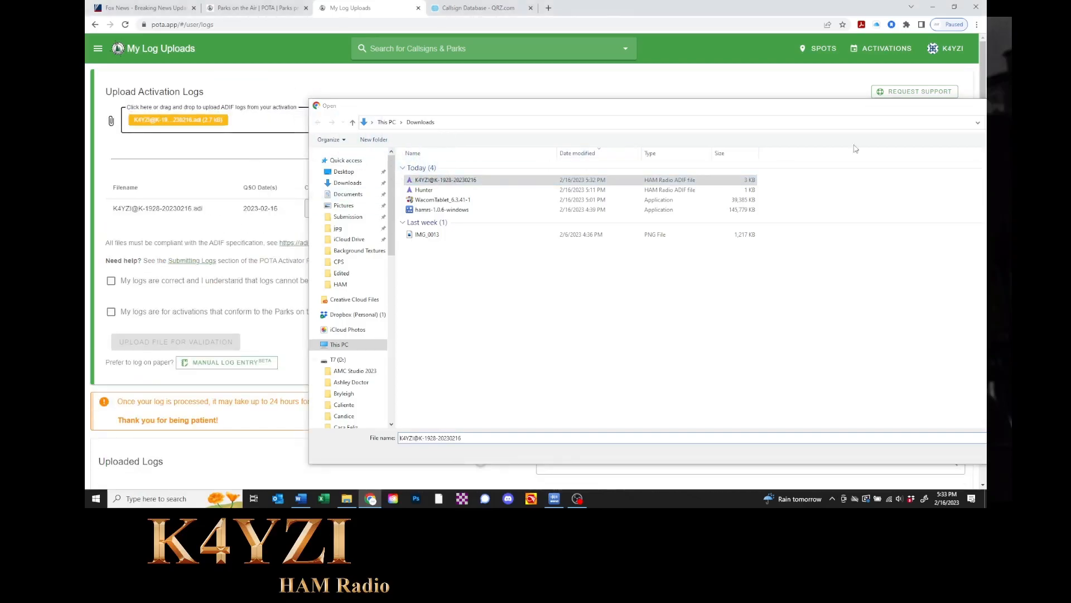
click(975, 106)
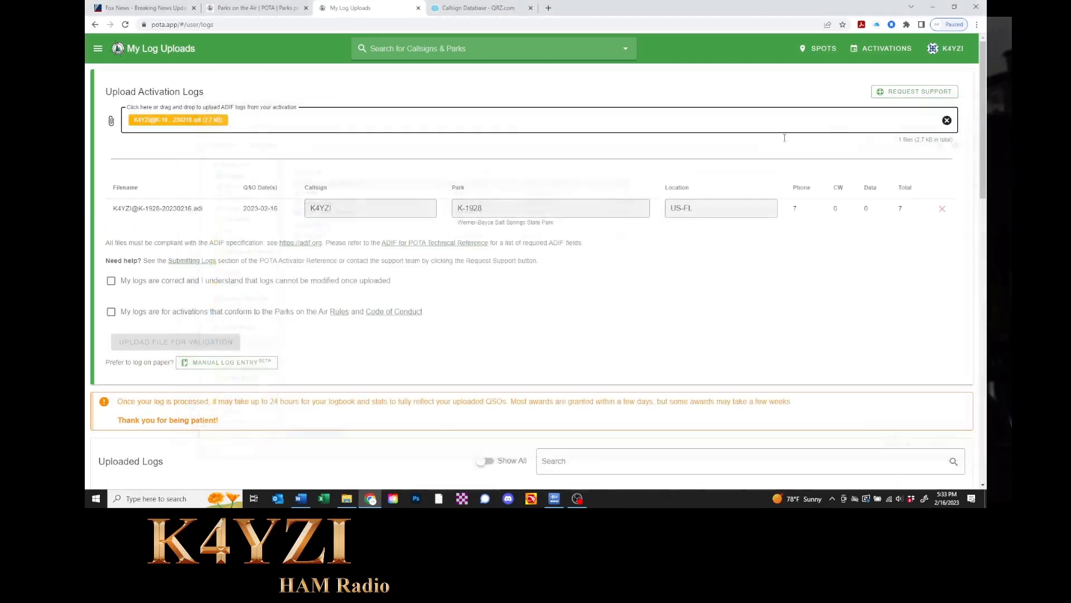
Step: Accept the log correctness and the rules and conduct declarations, and close the page without uploading
click(111, 280)
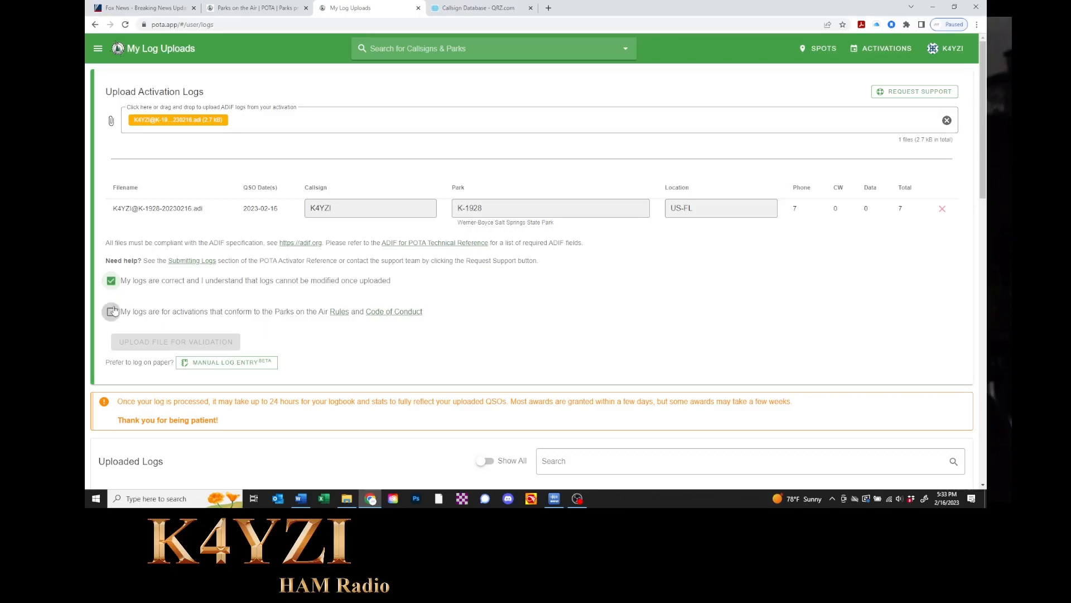
click(111, 312)
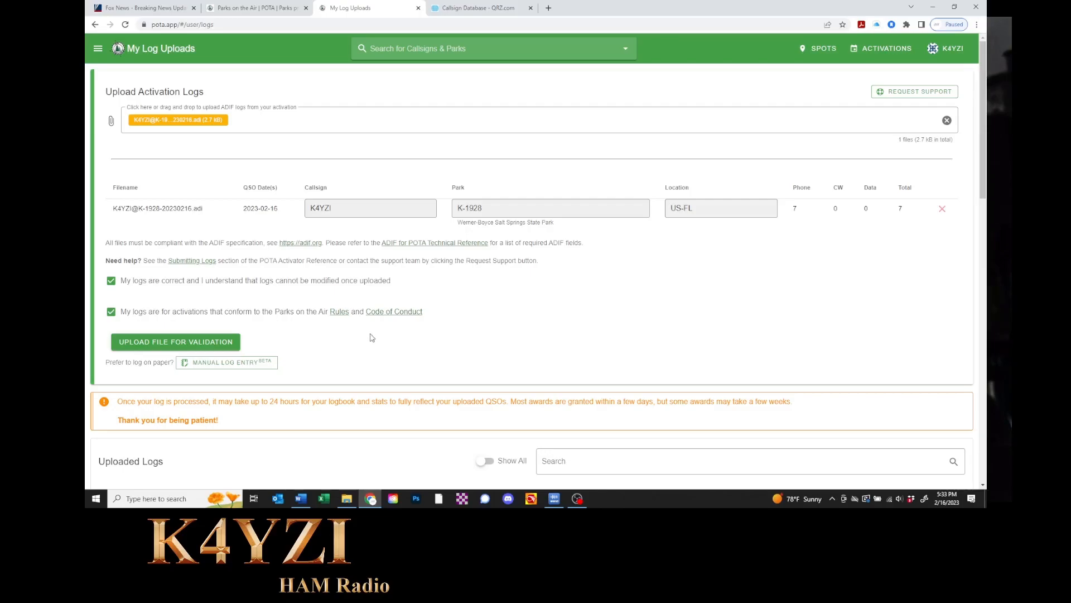
click(418, 8)
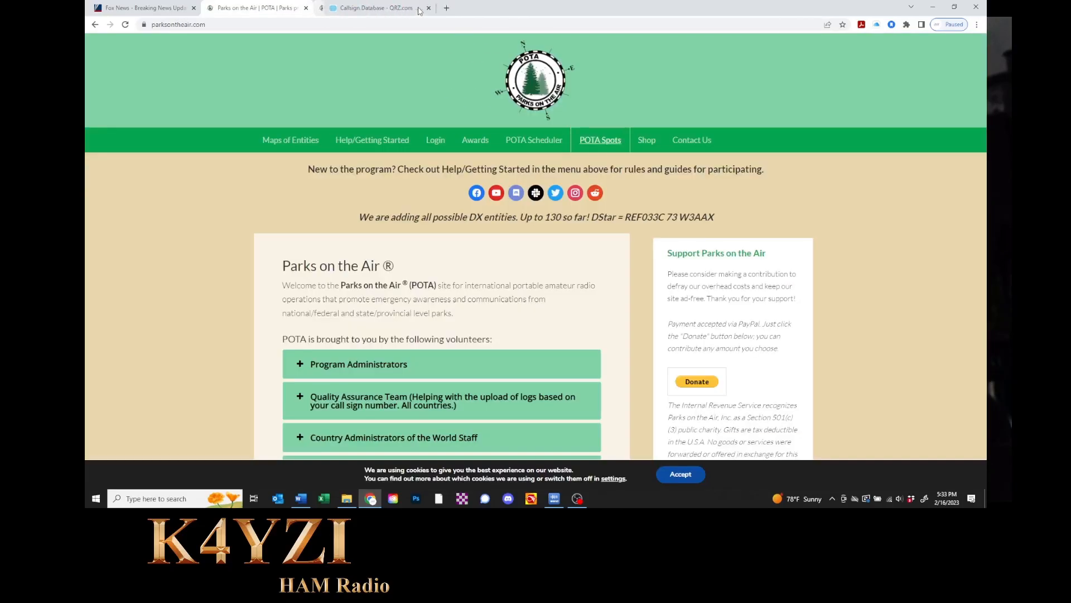
Step: Go to the QRZ site, open the K4YZI logbook and bring up its import from an ADI file
click(371, 9)
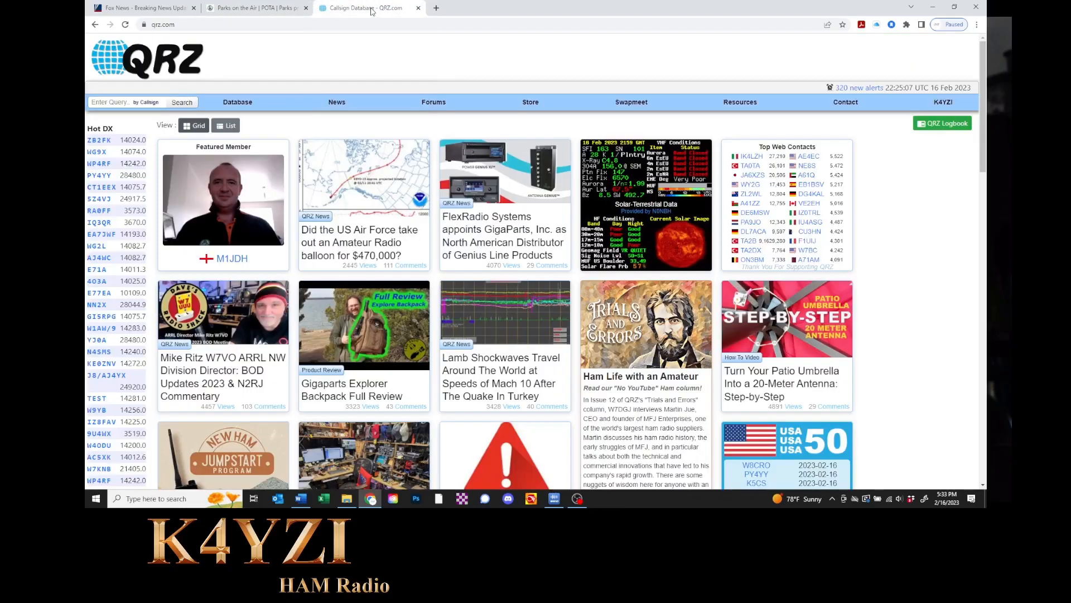
click(931, 124)
click(940, 164)
click(918, 171)
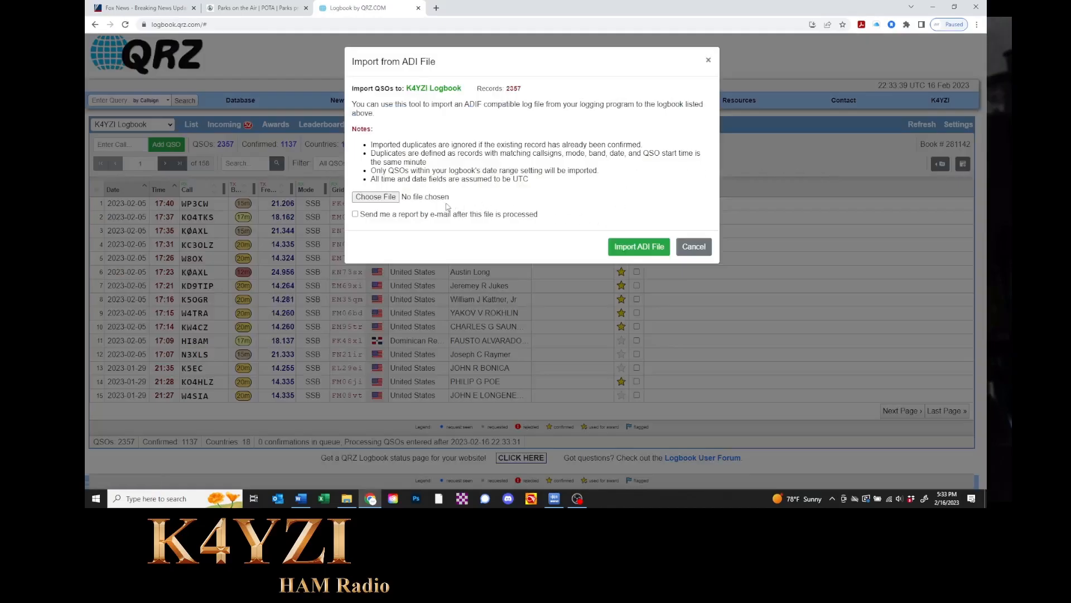
click(376, 196)
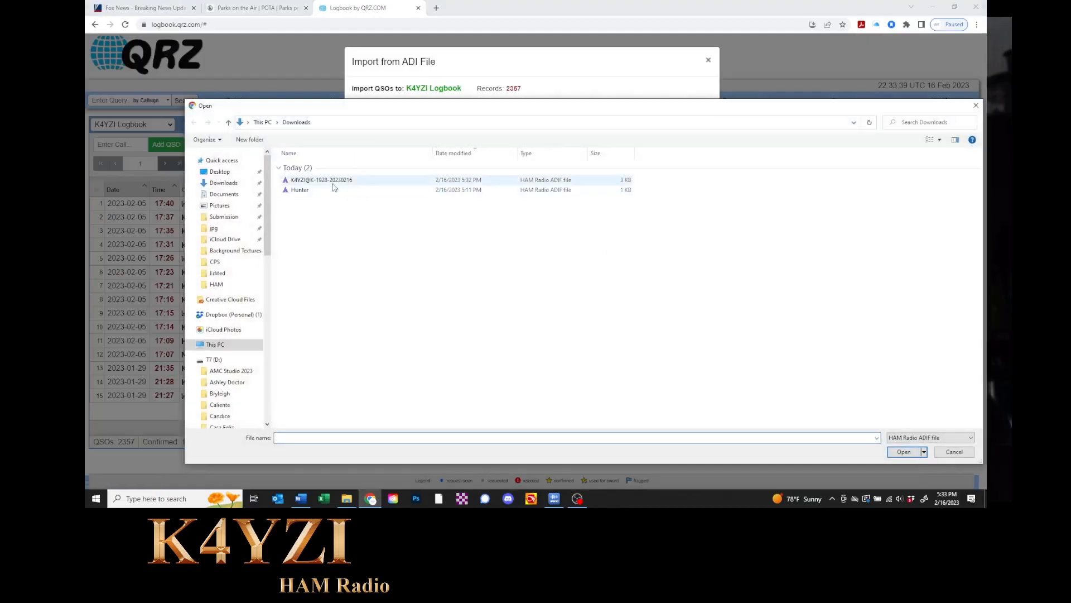
double_click(332, 180)
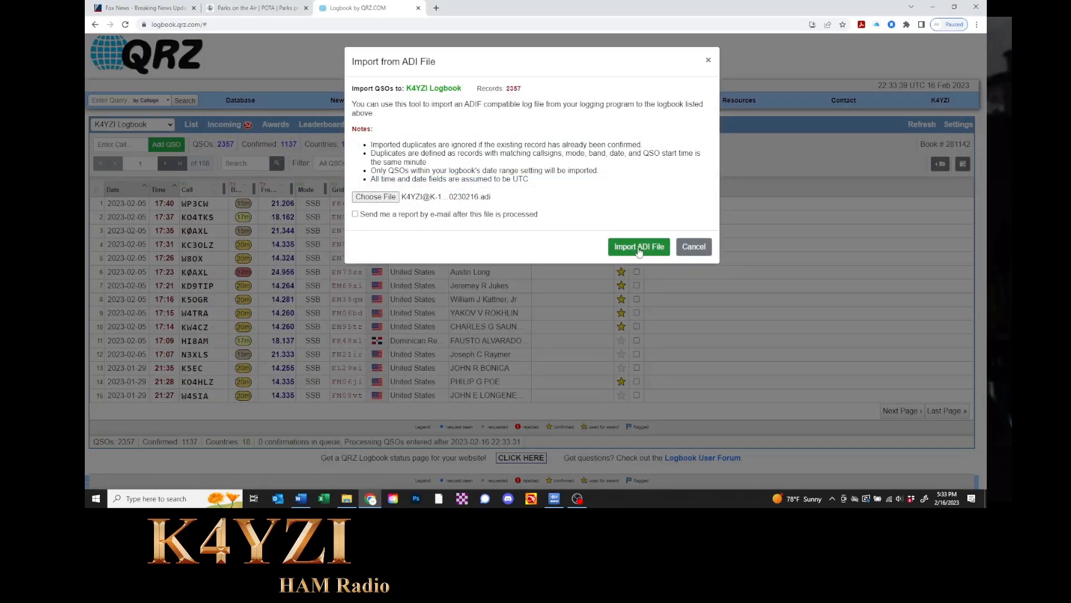
click(691, 247)
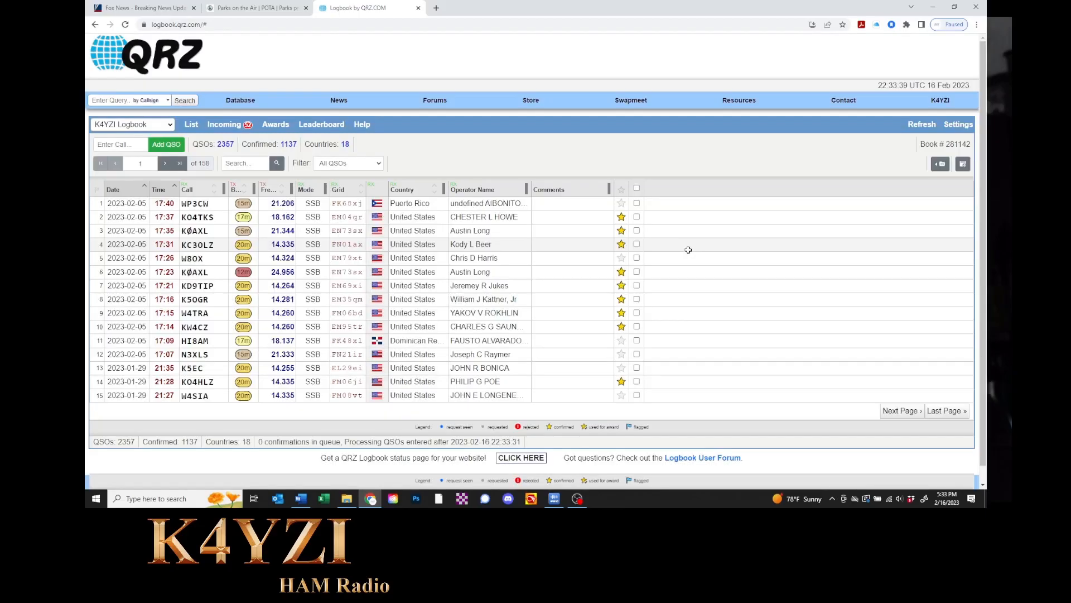